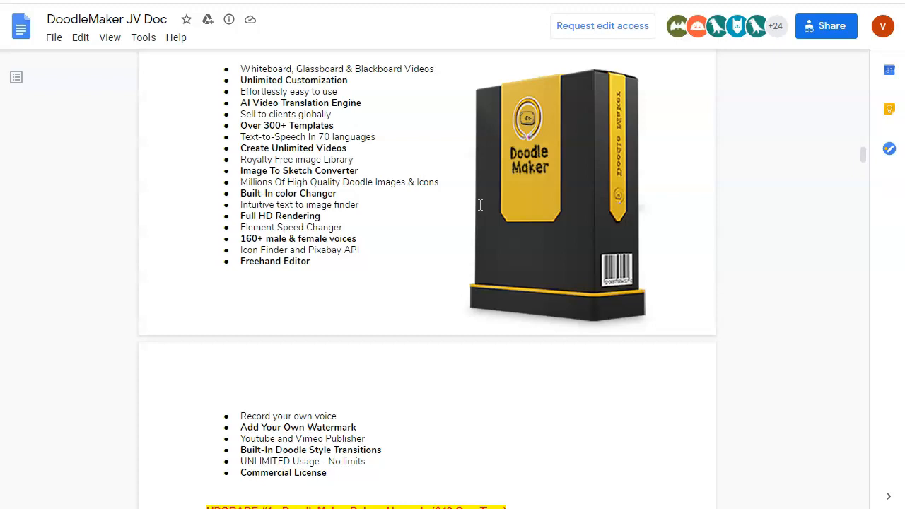
Scroll through the DoodleMaker JV Doc to review the product features and upgrade descriptions
{"action": "scroll", "coordinate": [480, 205], "scroll_direction": "down", "scroll_amount": 6}
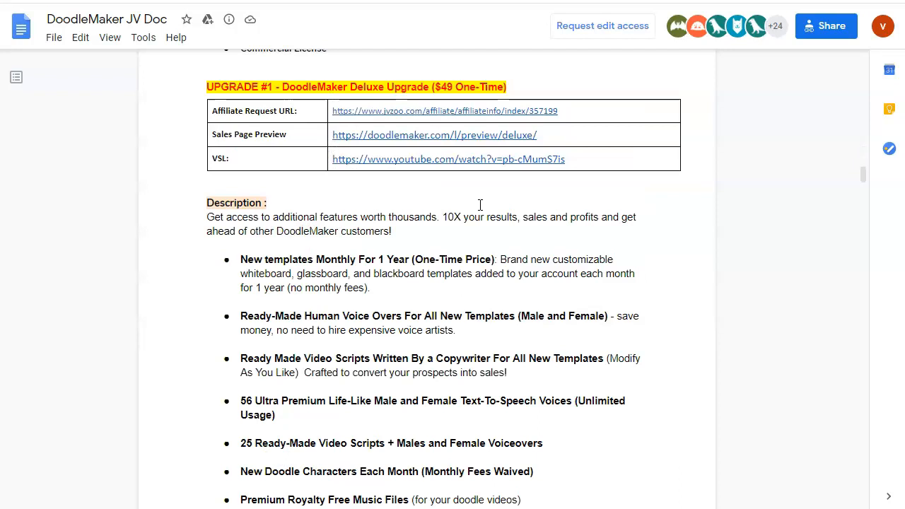
{"action": "scroll", "coordinate": [479, 205], "scroll_direction": "down", "scroll_amount": 1}
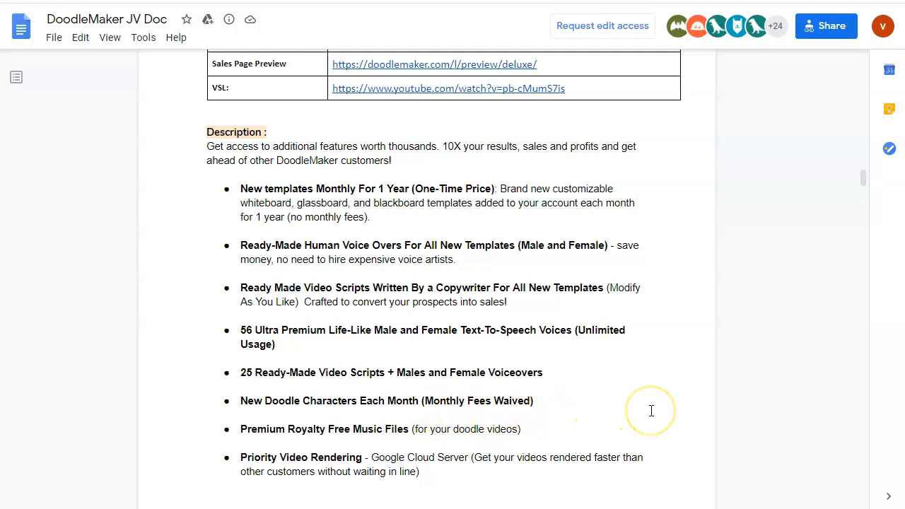
{"action": "scroll", "coordinate": [681, 408], "scroll_direction": "down", "scroll_amount": 1}
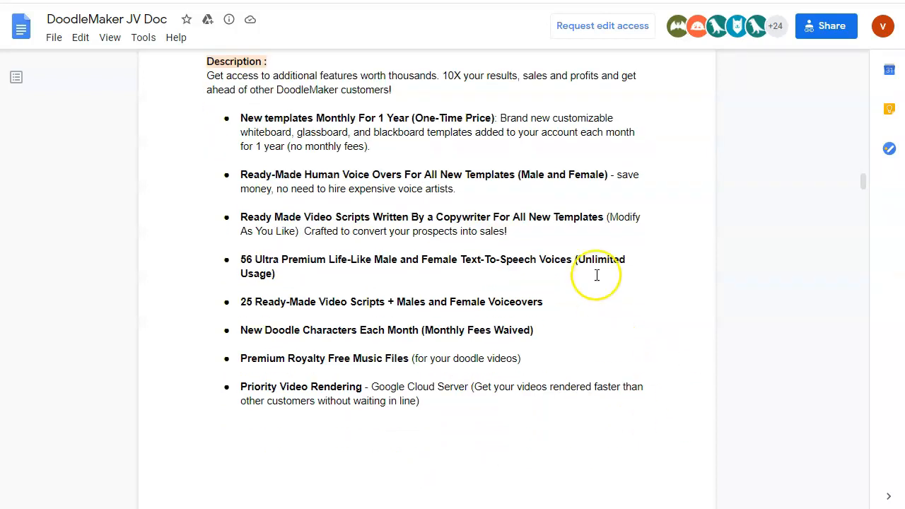
{"action": "scroll", "coordinate": [597, 277], "scroll_direction": "down", "scroll_amount": 3}
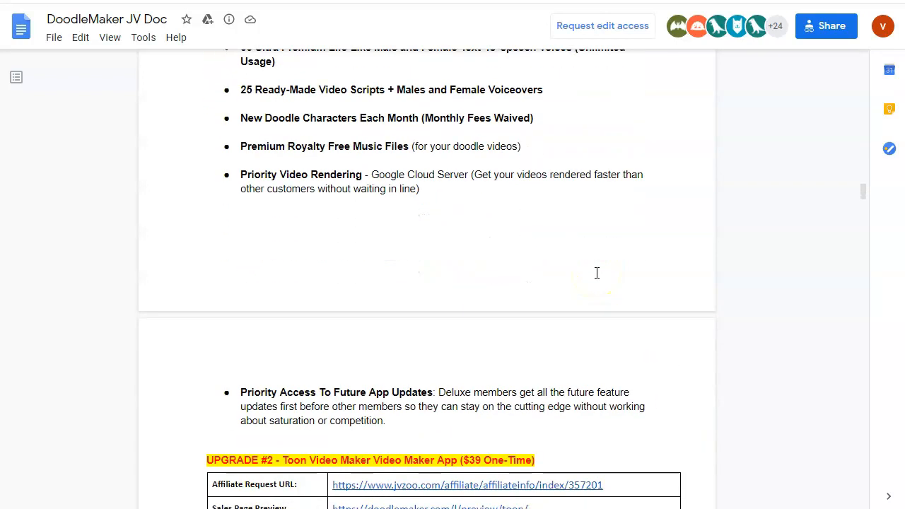
{"action": "scroll", "coordinate": [597, 273], "scroll_direction": "down", "scroll_amount": 3}
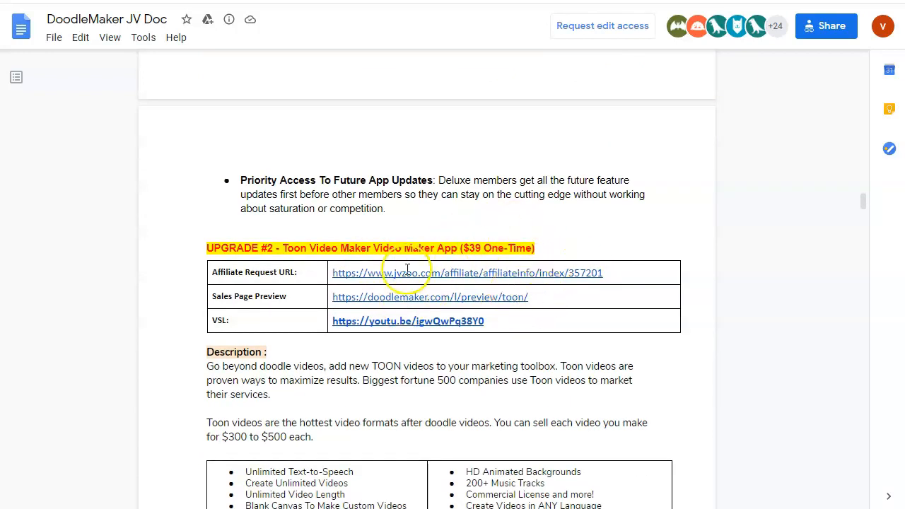
{"action": "scroll", "coordinate": [429, 340], "scroll_direction": "down", "scroll_amount": 2}
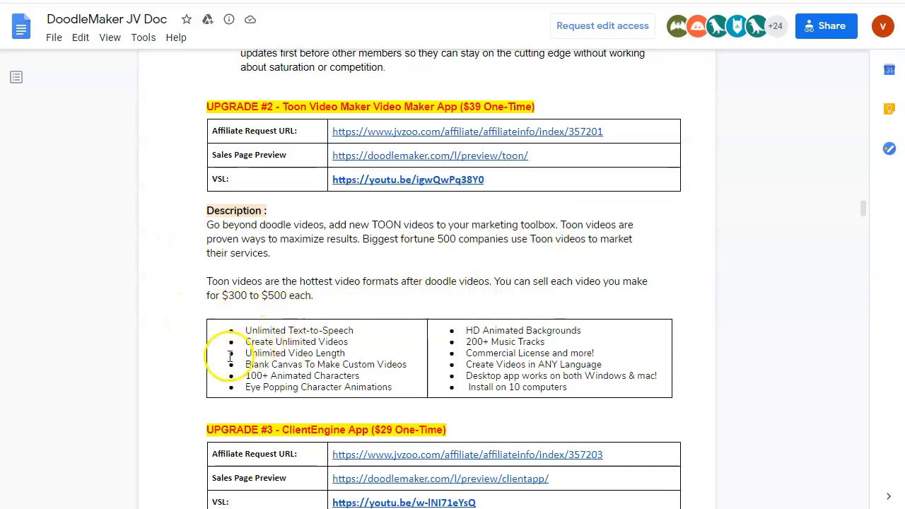
{"action": "scroll", "coordinate": [230, 356], "scroll_direction": "down", "scroll_amount": 2}
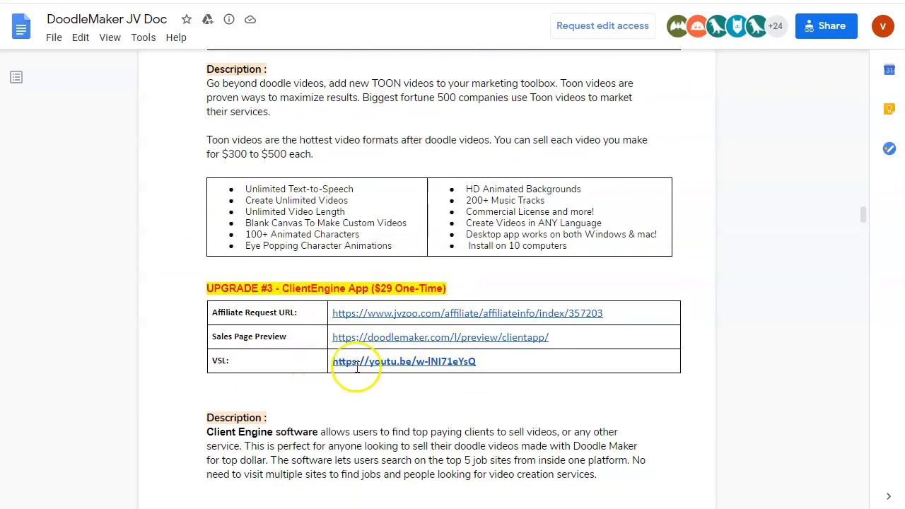
{"action": "scroll", "coordinate": [272, 418], "scroll_direction": "down", "scroll_amount": 3}
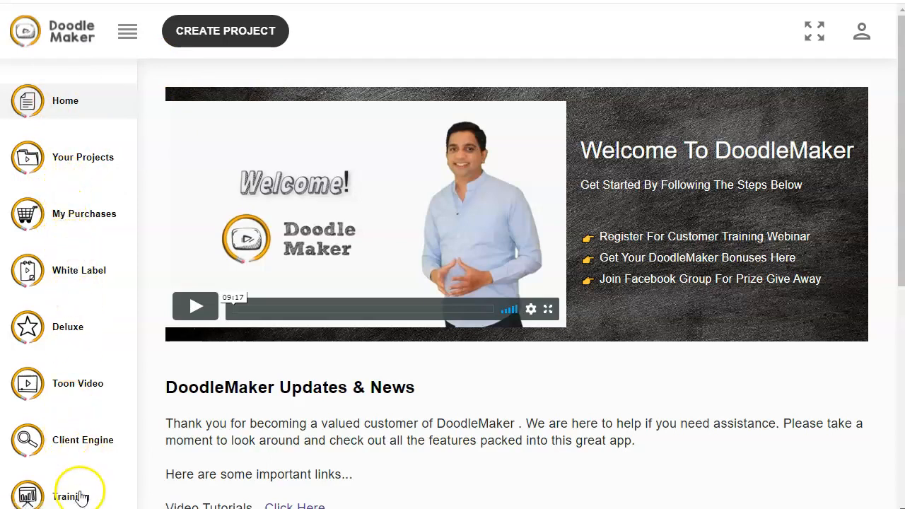
Start a new project from scratch and set its project title to help your geek
{"action": "scroll", "coordinate": [81, 424], "scroll_direction": "down", "scroll_amount": 2}
{"action": "scroll", "coordinate": [66, 393], "scroll_direction": "down", "scroll_amount": 1}
{"action": "scroll", "coordinate": [95, 152], "scroll_direction": "up", "scroll_amount": 3}
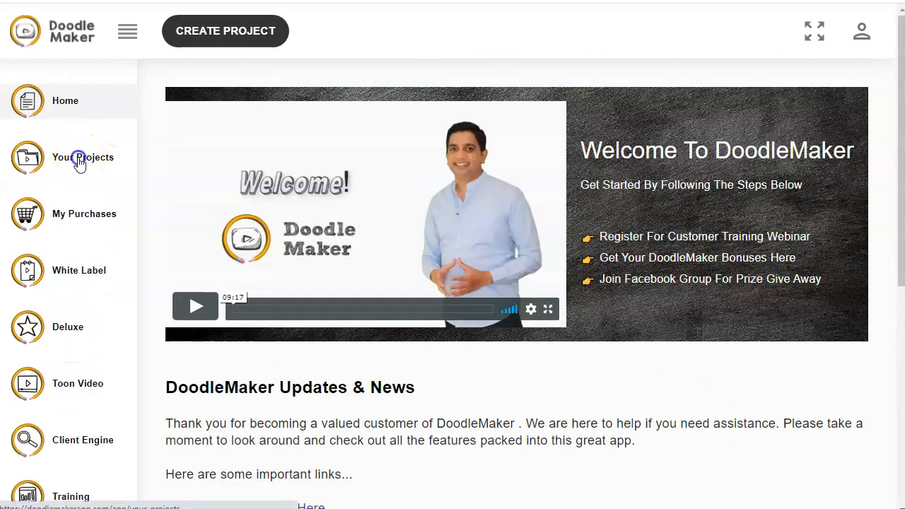
{"action": "left_click", "coordinate": [81, 157]}
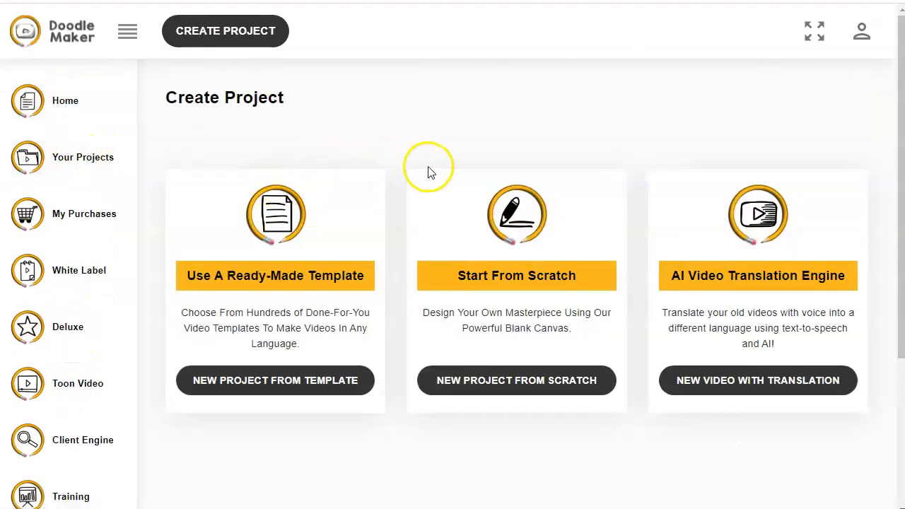
{"action": "left_click", "coordinate": [497, 380]}
{"action": "left_click", "coordinate": [238, 194]}
{"action": "type", "text": "help your geek"}
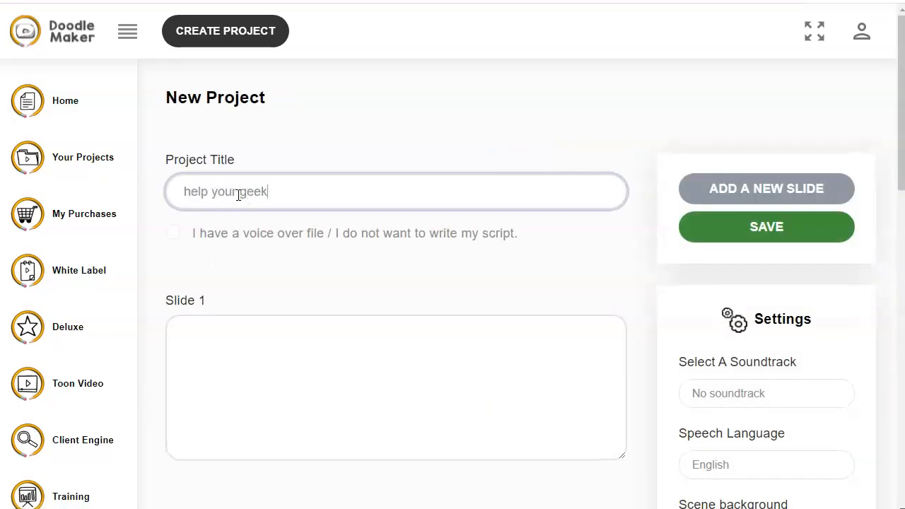
Copy the first script paragraph after "Meet Rob." from the script document and paste it into Slide 1
{"action": "left_click", "coordinate": [468, 363]}
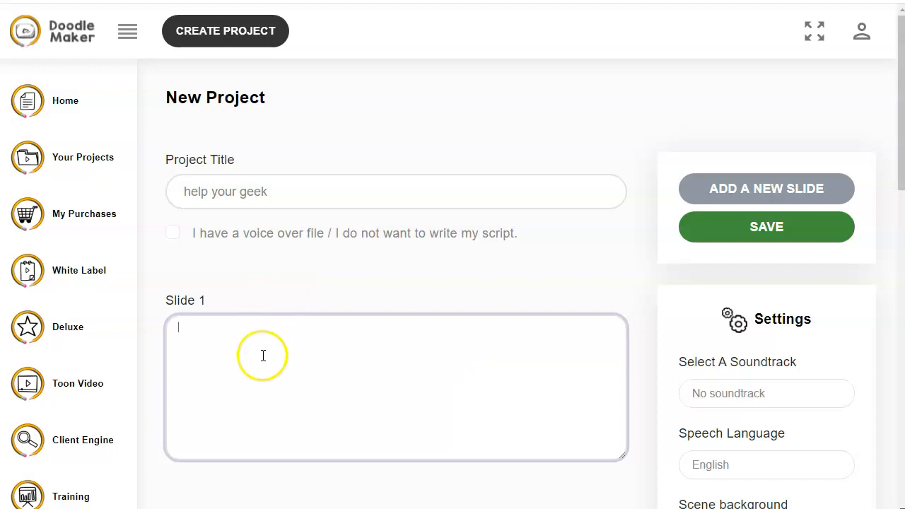
{"action": "key", "text": "alt+Tab"}
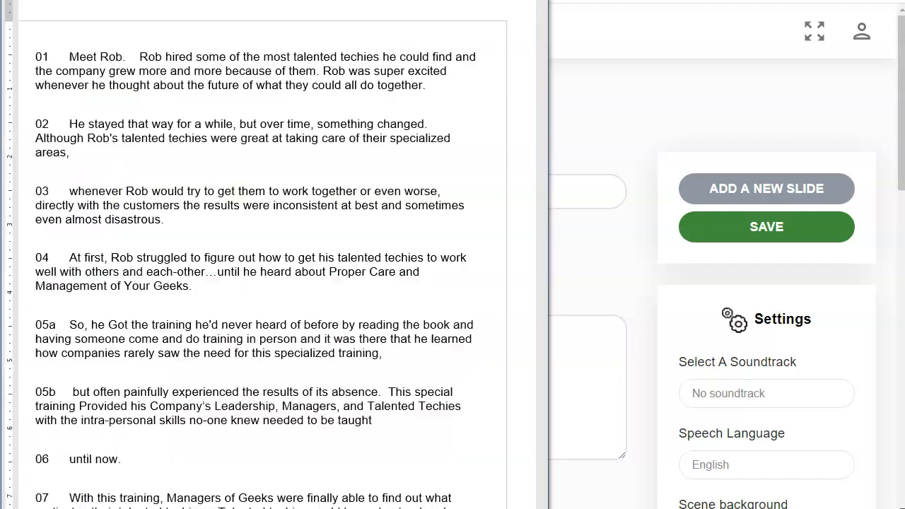
{"action": "left_click_drag", "start_coordinate": [140, 56], "coordinate": [422, 77]}
{"action": "key", "text": "ctrl+c"}
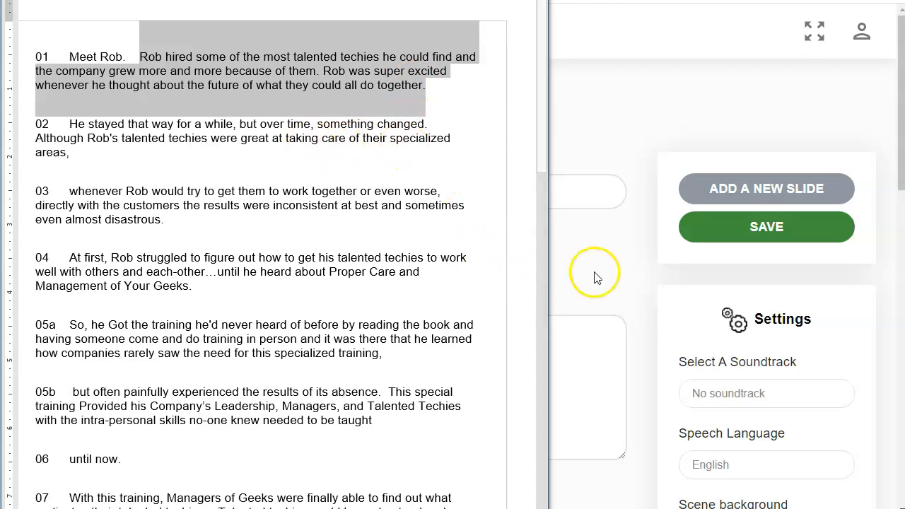
{"action": "left_click", "coordinate": [589, 353]}
{"action": "left_click", "coordinate": [345, 324]}
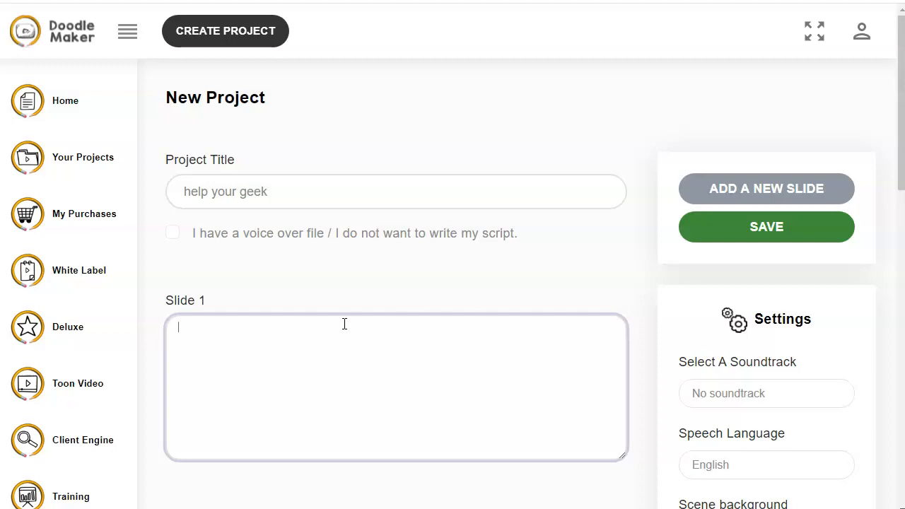
{"action": "key", "text": "ctrl+v"}
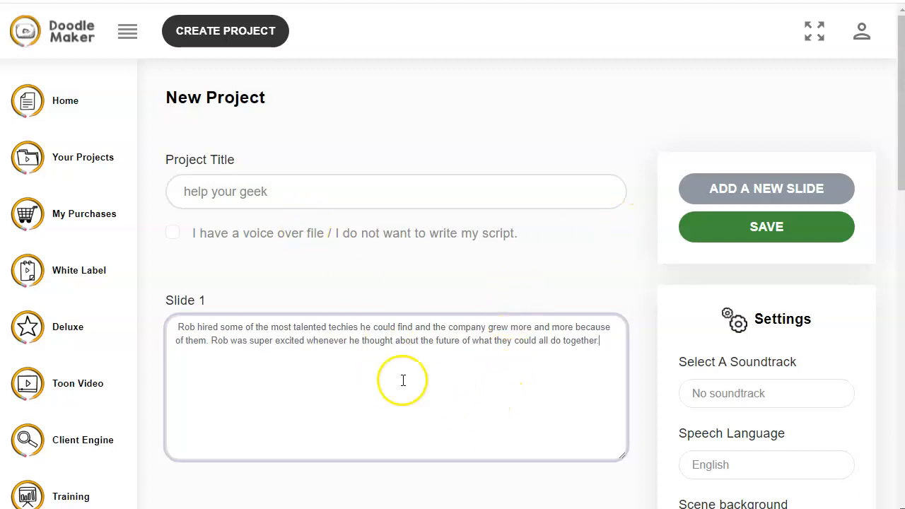
Add a second slide and paste the next script passage, starting "over time, something changed", into it
{"action": "left_click", "coordinate": [732, 189]}
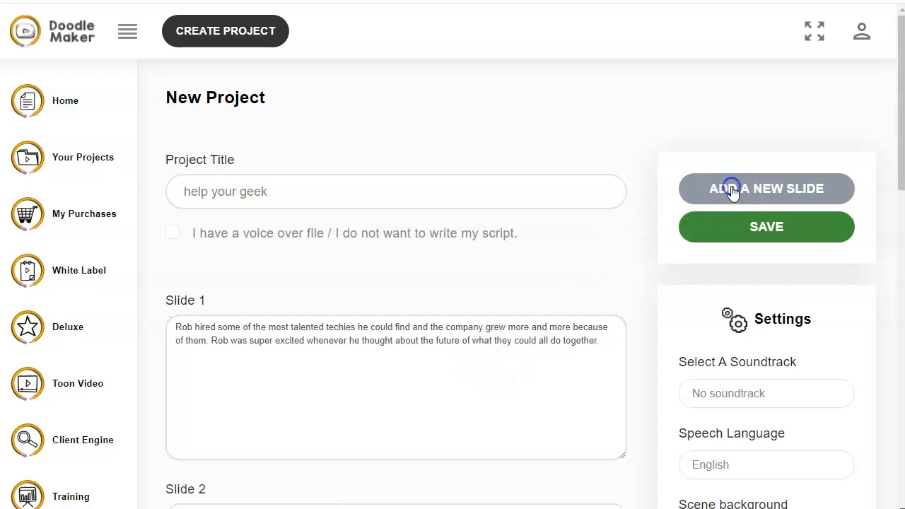
{"action": "scroll", "coordinate": [437, 349], "scroll_direction": "down", "scroll_amount": 2}
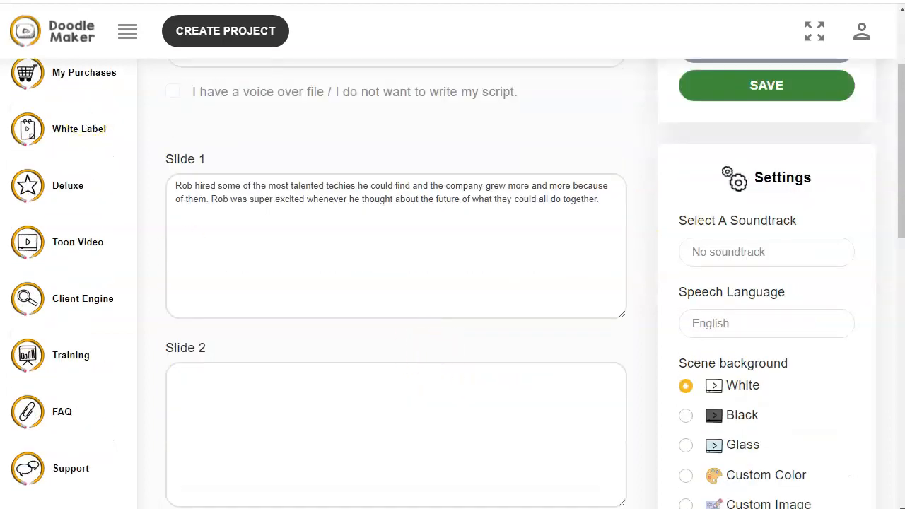
{"action": "key", "text": "alt+Tab"}
{"action": "left_click_drag", "start_coordinate": [260, 125], "coordinate": [66, 148]}
{"action": "key", "text": "ctrl+c"}
{"action": "key", "text": "alt+Tab"}
{"action": "left_click", "coordinate": [290, 426]}
{"action": "key", "text": "ctrl+v"}
{"action": "scroll", "coordinate": [394, 351], "scroll_direction": "down", "scroll_amount": 1}
{"action": "scroll", "coordinate": [394, 352], "scroll_direction": "up", "scroll_amount": 2}
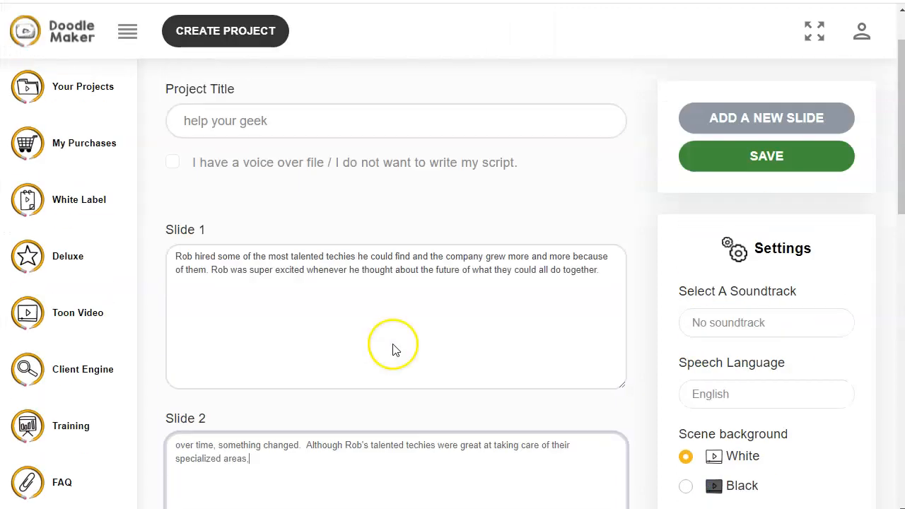
Add a third slide and enter the text "i like cars and planes, but sometimes i ride my bike"
{"action": "left_click", "coordinate": [731, 115]}
{"action": "scroll", "coordinate": [516, 255], "scroll_direction": "down", "scroll_amount": 4}
{"action": "left_click", "coordinate": [294, 423]}
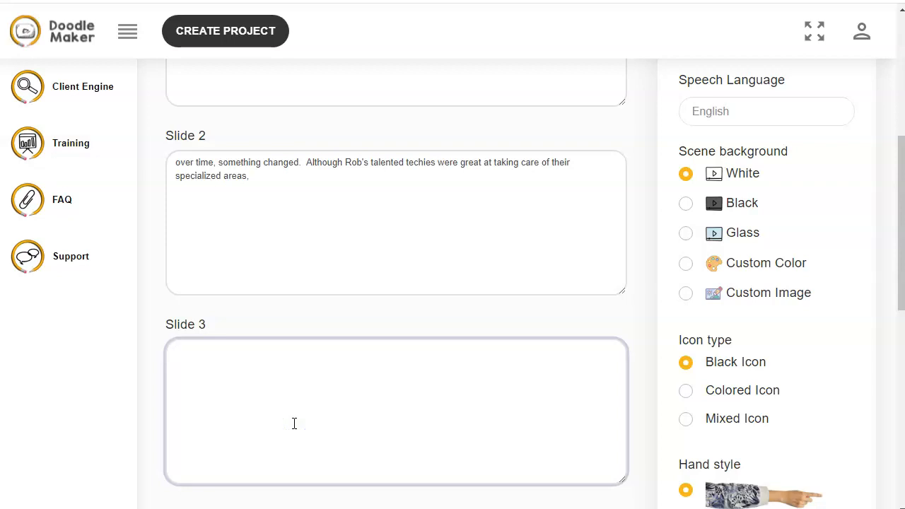
{"action": "type", "text": "i like cars and planes, but sometimes i ride my bike"}
{"action": "scroll", "coordinate": [325, 352], "scroll_direction": "up", "scroll_amount": 3}
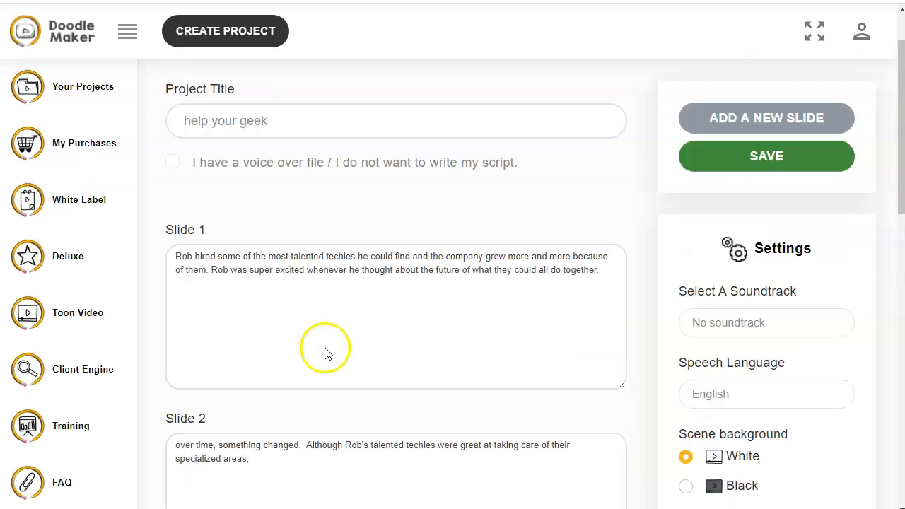
Add a fourth slide and enter "i have a pet dog named Ruff, and a cat named Puppy."
{"action": "left_click", "coordinate": [743, 121]}
{"action": "scroll", "coordinate": [499, 237], "scroll_direction": "down", "scroll_amount": 6}
{"action": "scroll", "coordinate": [499, 236], "scroll_direction": "down", "scroll_amount": 3}
{"action": "left_click", "coordinate": [425, 247]}
{"action": "type", "text": "i have a pet dog named Ruff."}
{"action": "type", "text": " and a cat named Puppy."}
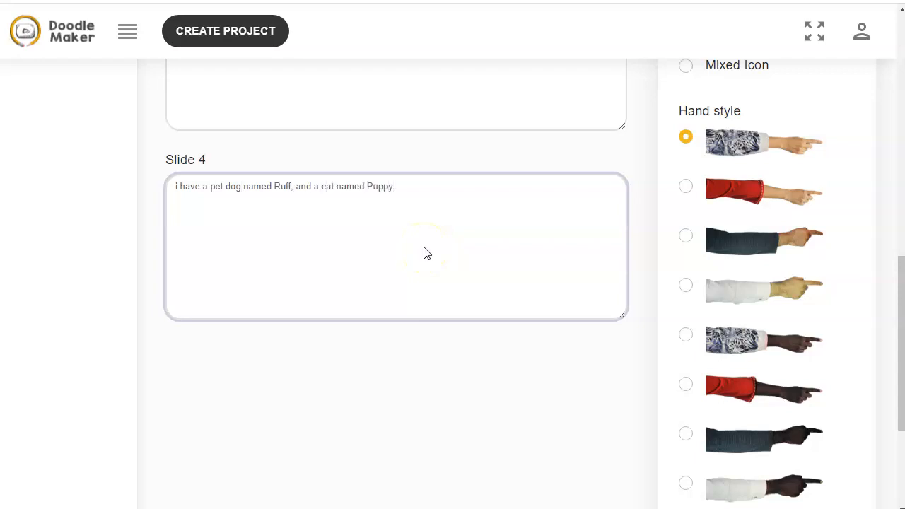
Examine the first slide's scene, voice settings and narration text in the project editor
{"action": "scroll", "coordinate": [424, 254], "scroll_direction": "up", "scroll_amount": 8}
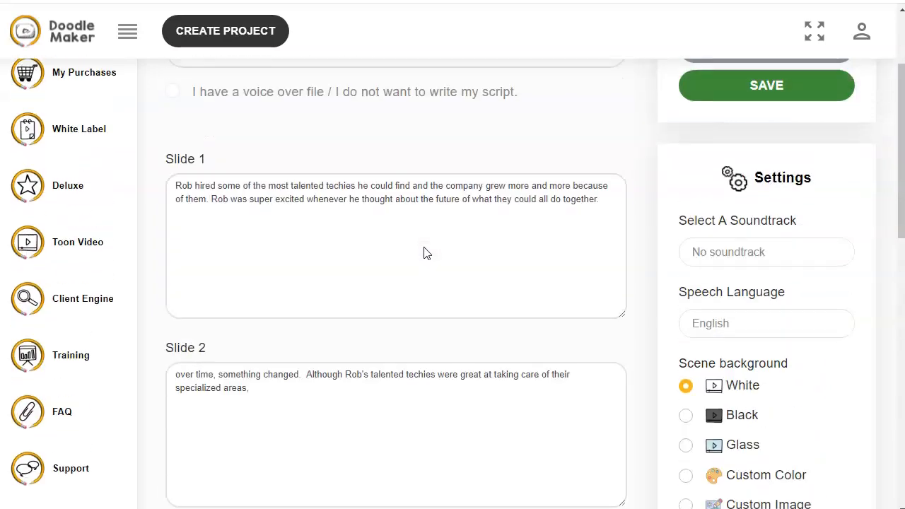
{"action": "scroll", "coordinate": [426, 247], "scroll_direction": "up", "scroll_amount": 2}
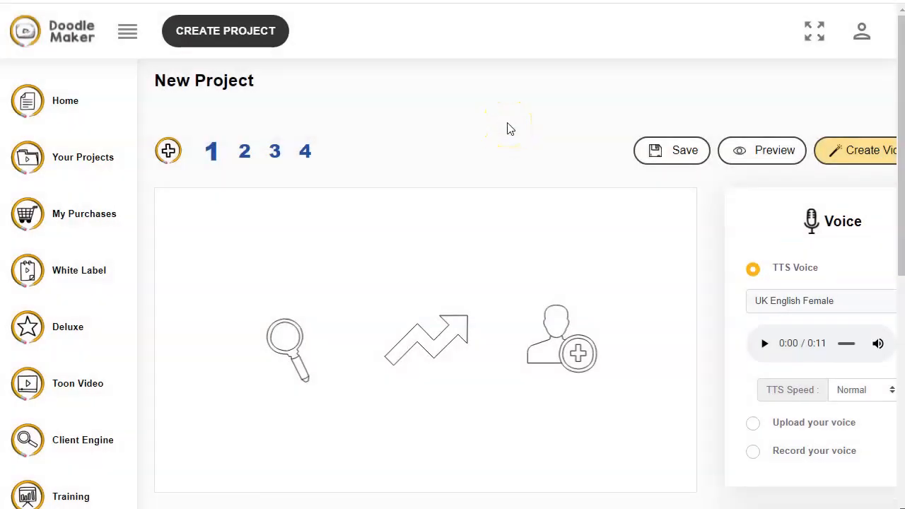
{"action": "scroll", "coordinate": [469, 134], "scroll_direction": "down", "scroll_amount": 1}
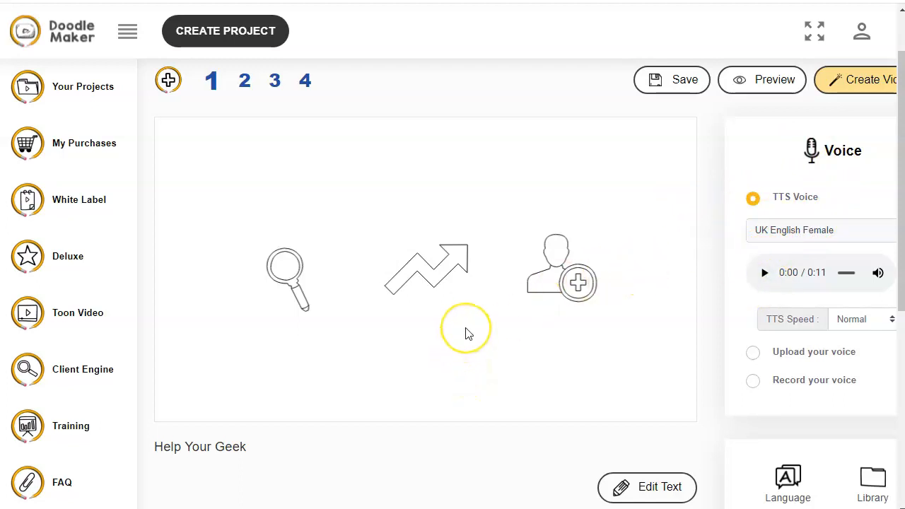
{"action": "scroll", "coordinate": [466, 336], "scroll_direction": "down", "scroll_amount": 1}
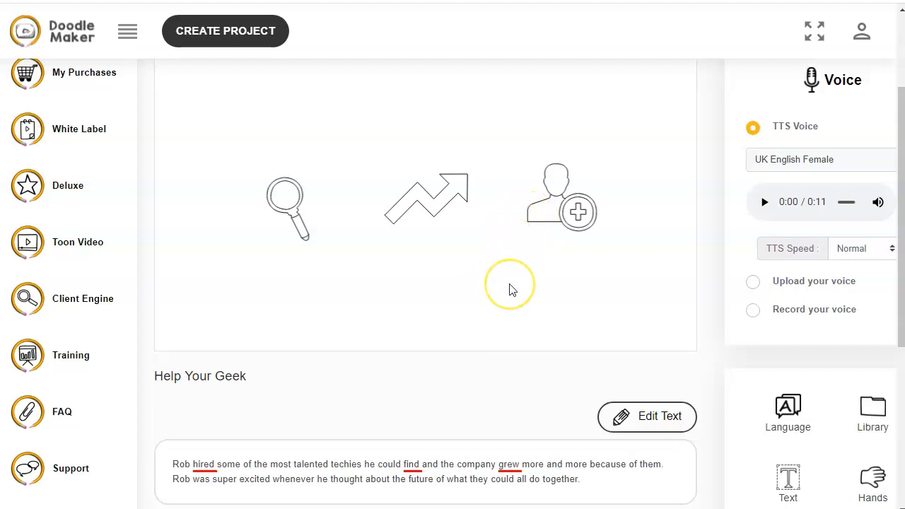
{"action": "scroll", "coordinate": [513, 291], "scroll_direction": "down", "scroll_amount": 1}
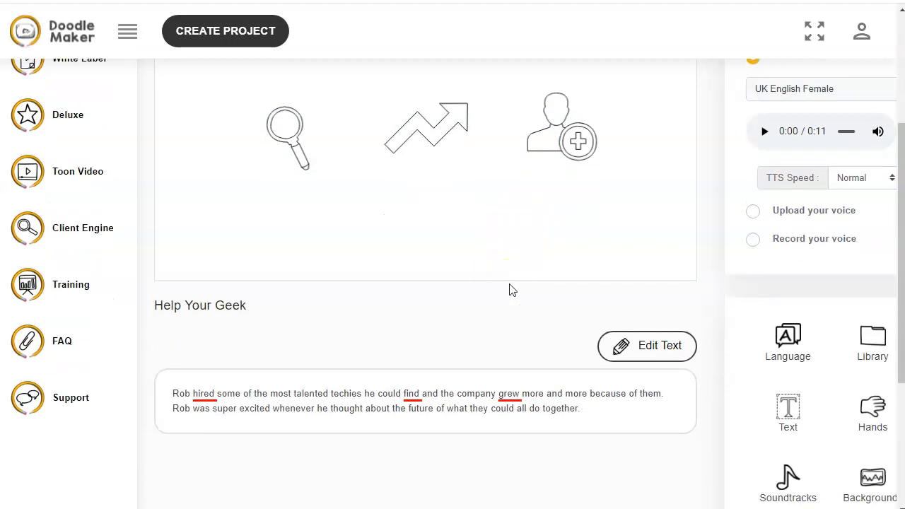
{"action": "scroll", "coordinate": [512, 291], "scroll_direction": "up", "scroll_amount": 2}
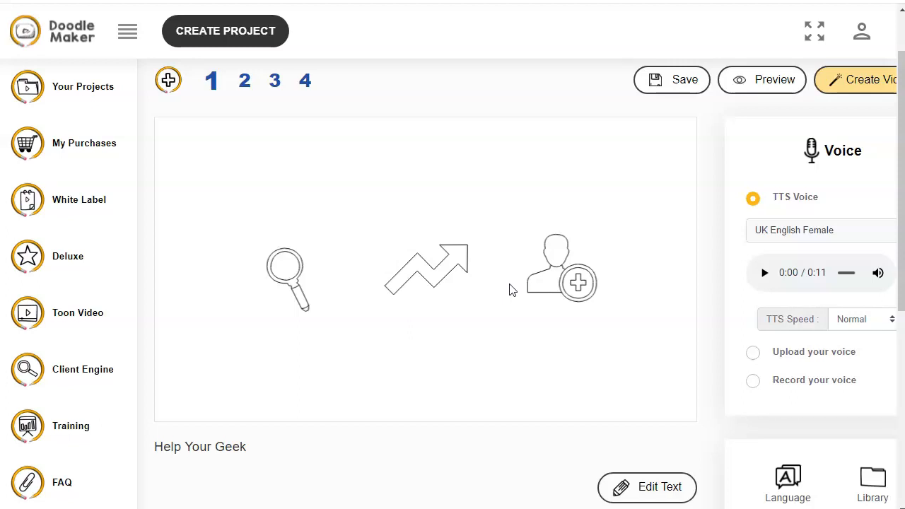
{"action": "scroll", "coordinate": [511, 291], "scroll_direction": "down", "scroll_amount": 1}
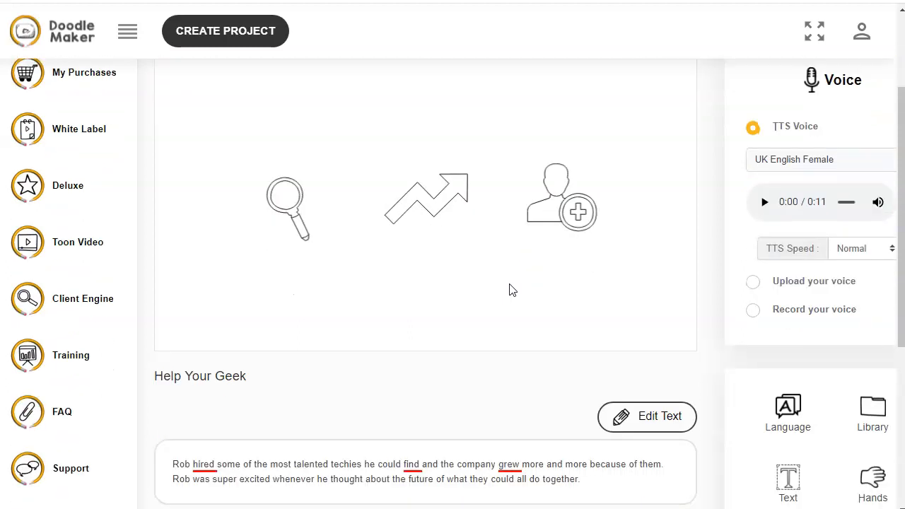
{"action": "scroll", "coordinate": [510, 289], "scroll_direction": "up", "scroll_amount": 2}
{"action": "scroll", "coordinate": [495, 301], "scroll_direction": "down", "scroll_amount": 2}
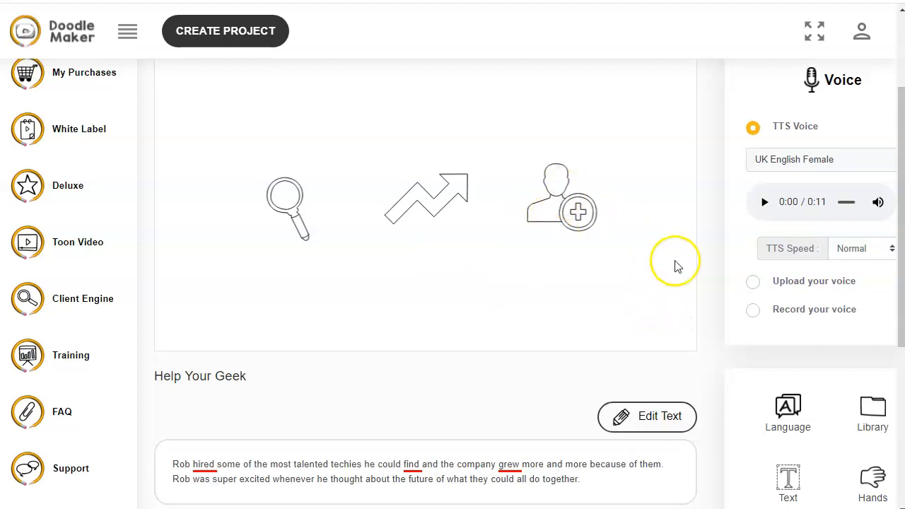
Switch the first slide's voice to Record your voice, record a clip, and play it back
{"action": "left_click", "coordinate": [752, 311]}
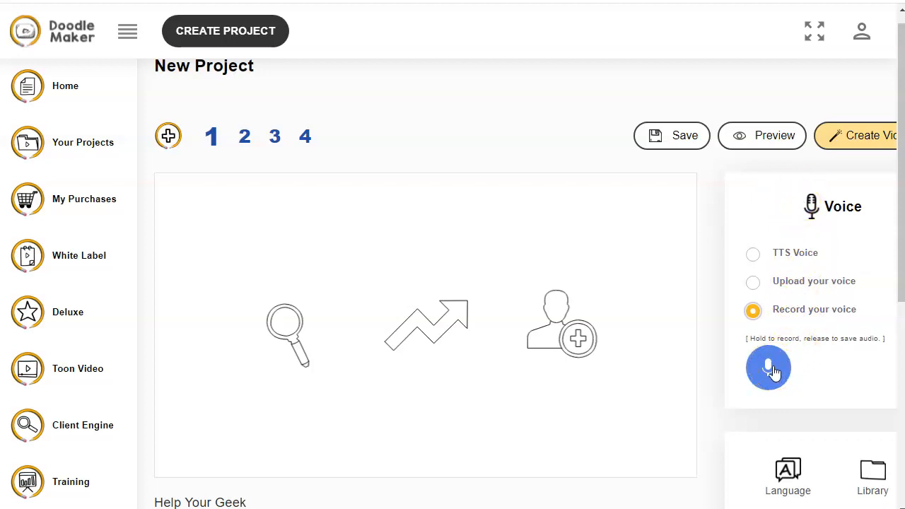
{"action": "scroll", "coordinate": [644, 329], "scroll_direction": "down", "scroll_amount": 2}
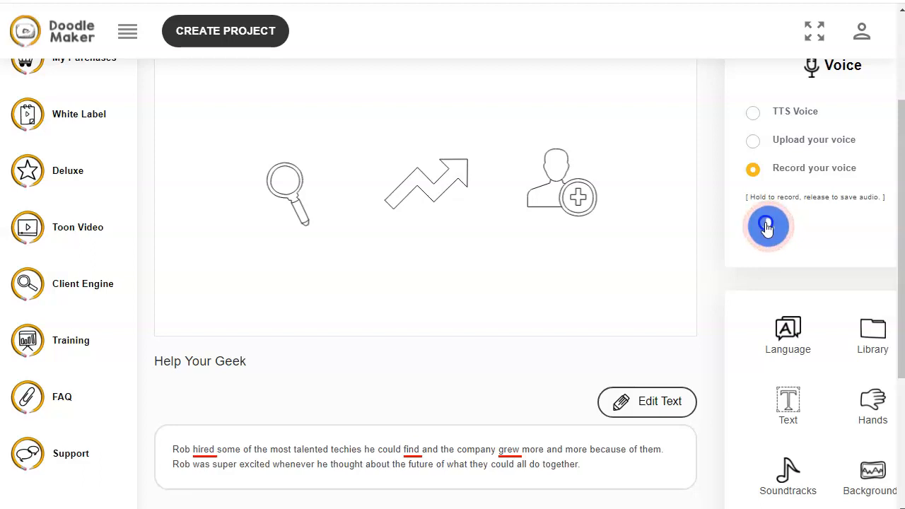
{"action": "left_click_drag", "start_coordinate": [767, 226], "coordinate": [764, 225]}
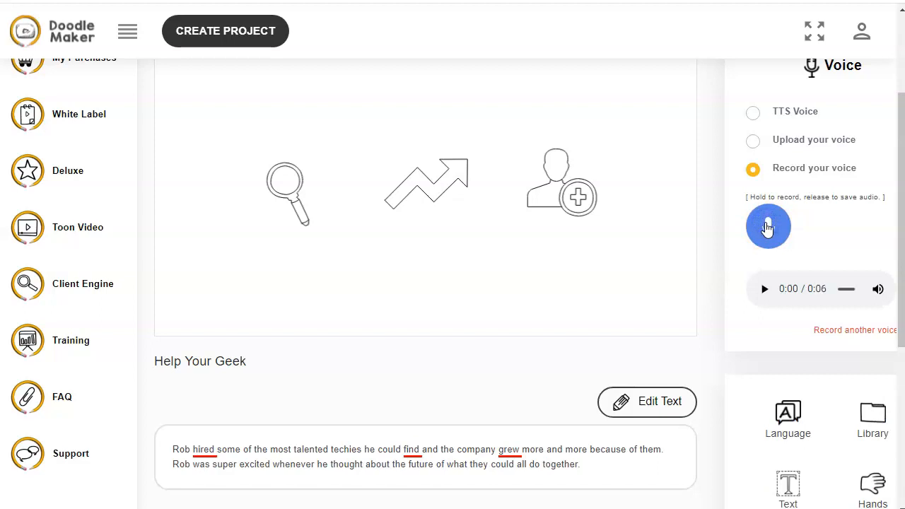
{"action": "left_click", "coordinate": [764, 289]}
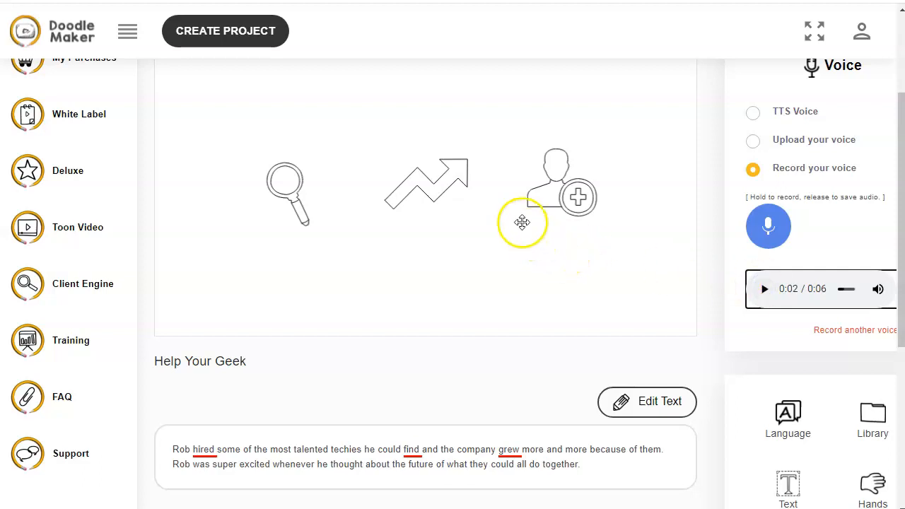
{"action": "scroll", "coordinate": [560, 246], "scroll_direction": "down", "scroll_amount": 2}
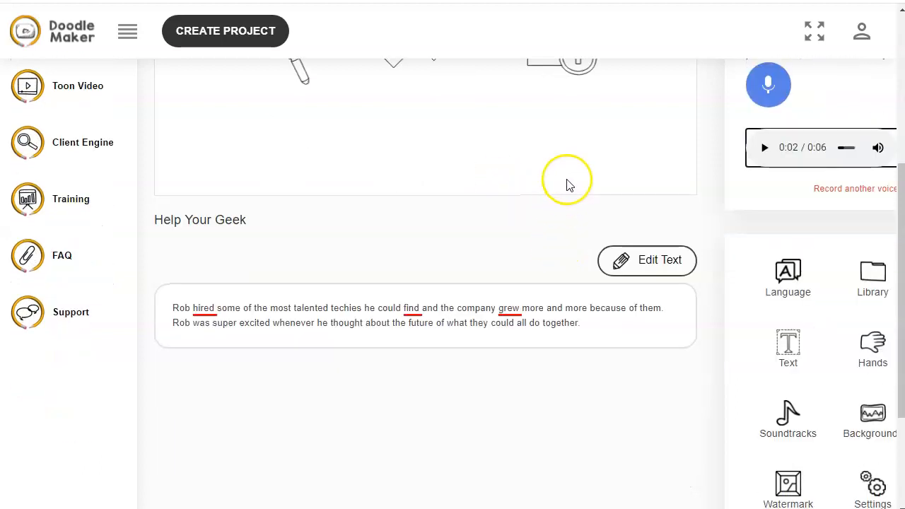
Open the second slide and enlarge the arrows drawing, moving it toward the left of the scene
{"action": "scroll", "coordinate": [566, 186], "scroll_direction": "up", "scroll_amount": 4}
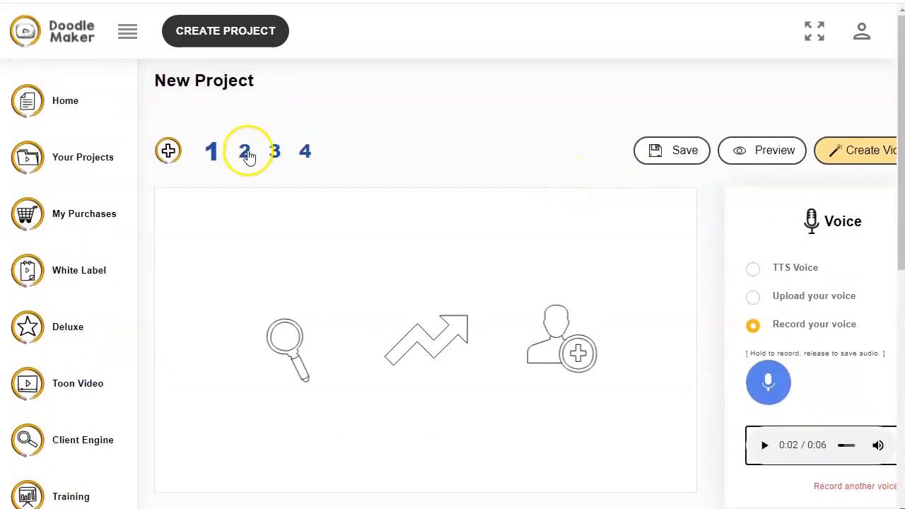
{"action": "left_click", "coordinate": [246, 152]}
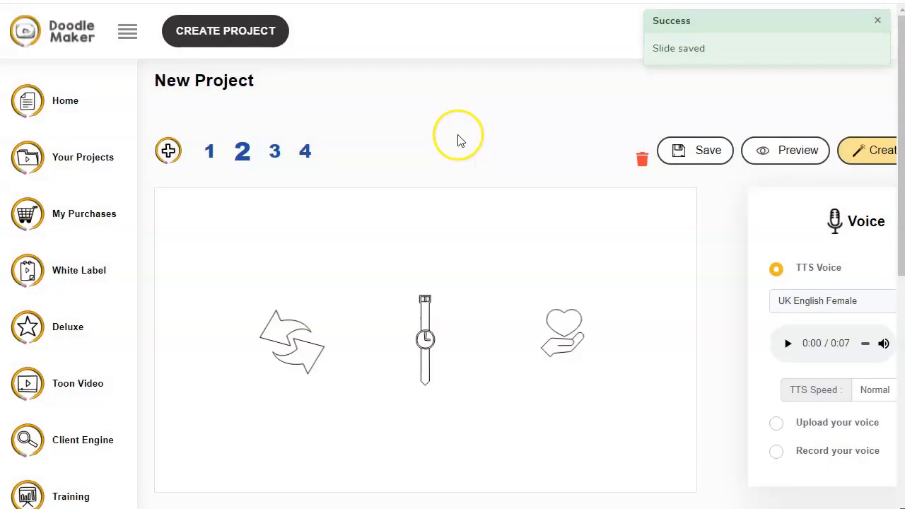
{"action": "scroll", "coordinate": [458, 141], "scroll_direction": "down", "scroll_amount": 2}
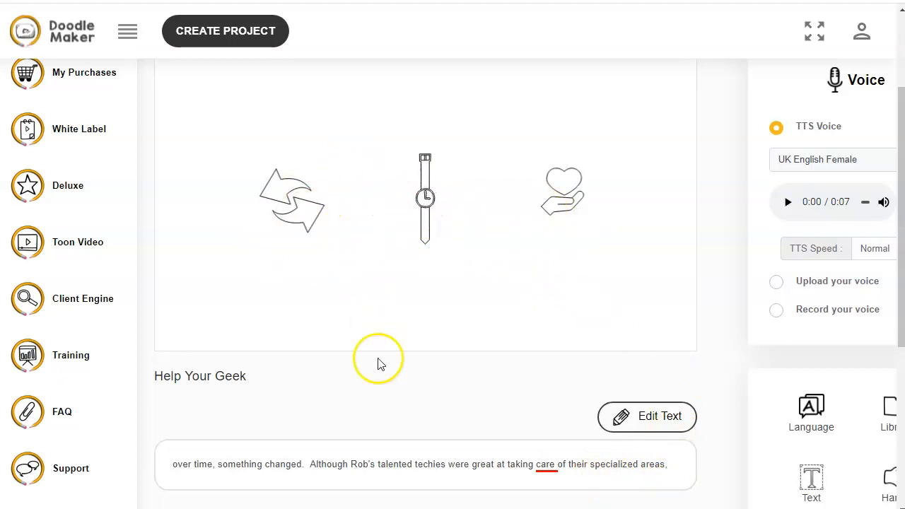
{"action": "scroll", "coordinate": [378, 363], "scroll_direction": "up", "scroll_amount": 2}
{"action": "left_click", "coordinate": [288, 336]}
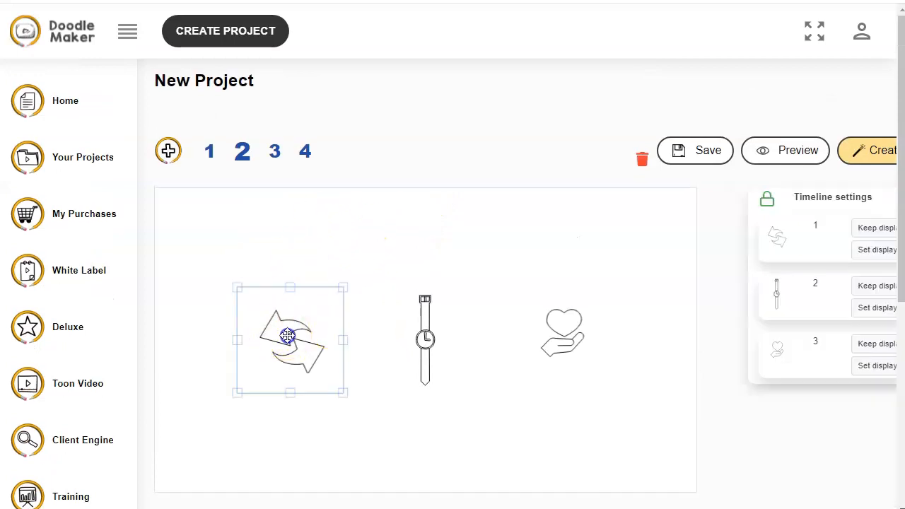
{"action": "left_click_drag", "start_coordinate": [344, 287], "coordinate": [446, 222]}
{"action": "left_click_drag", "start_coordinate": [344, 323], "coordinate": [294, 333]}
Move the watch drawing to the centre of the scene and enlarge it
{"action": "left_click", "coordinate": [429, 338]}
{"action": "left_click_drag", "start_coordinate": [426, 338], "coordinate": [374, 297]}
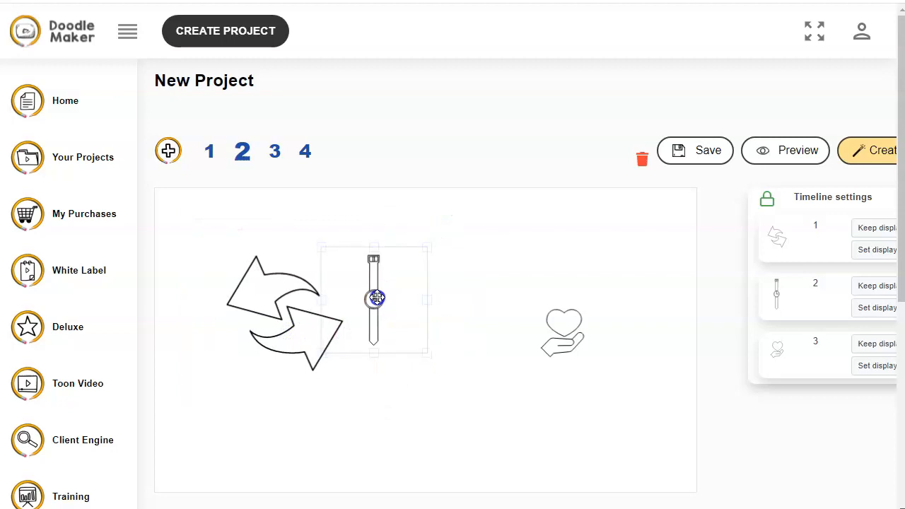
{"action": "left_click_drag", "start_coordinate": [427, 352], "coordinate": [505, 430]}
{"action": "left_click_drag", "start_coordinate": [402, 330], "coordinate": [423, 317]}
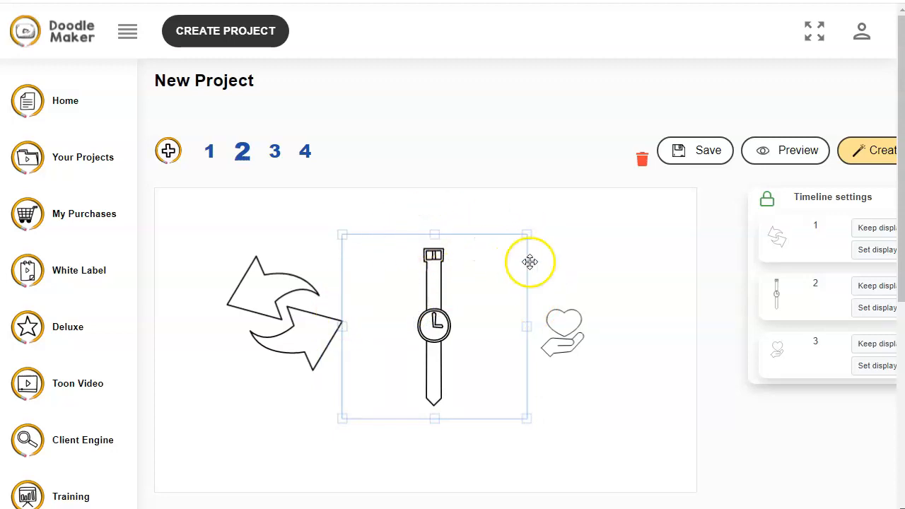
Resize the heart-in-hand drawing and place it to the right of the watch
{"action": "left_click", "coordinate": [558, 324]}
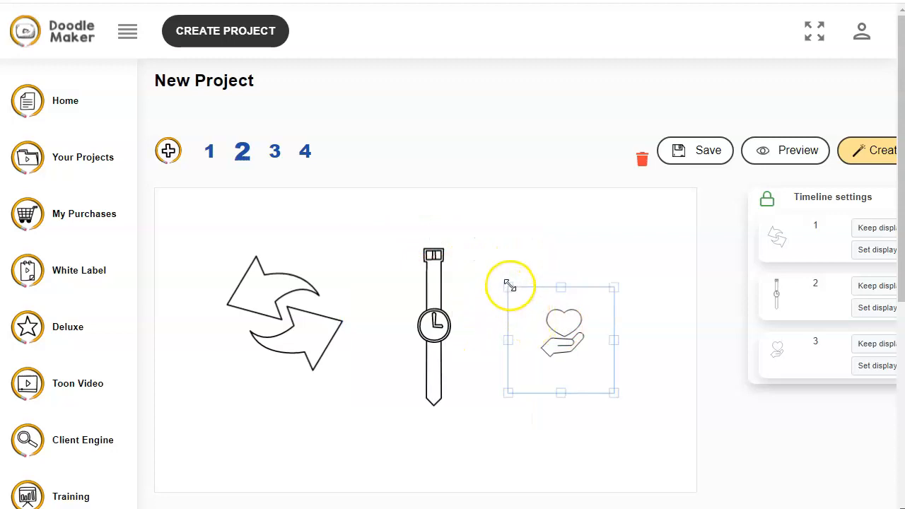
{"action": "left_click_drag", "start_coordinate": [510, 285], "coordinate": [450, 273]}
{"action": "left_click_drag", "start_coordinate": [546, 306], "coordinate": [586, 354]}
Recolour the second slide's drawings: the heart purple, the watch yellow and the arrows orange-red
{"action": "scroll", "coordinate": [674, 310], "scroll_direction": "down", "scroll_amount": 1}
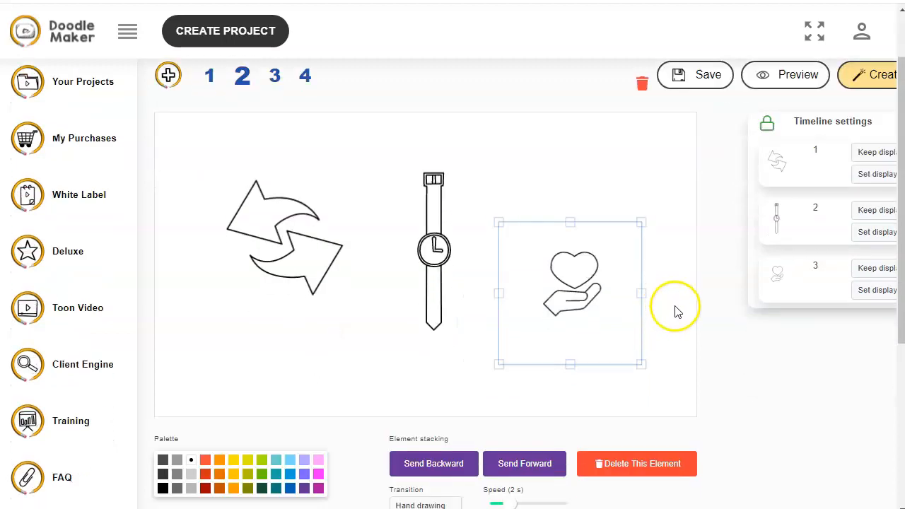
{"action": "scroll", "coordinate": [675, 310], "scroll_direction": "down", "scroll_amount": 1}
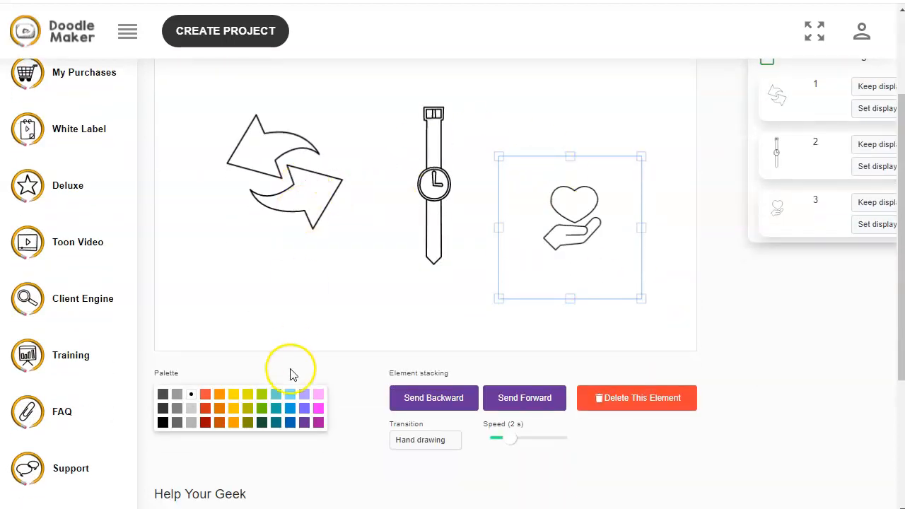
{"action": "left_click", "coordinate": [305, 410]}
{"action": "left_click", "coordinate": [432, 184]}
{"action": "left_click", "coordinate": [234, 409]}
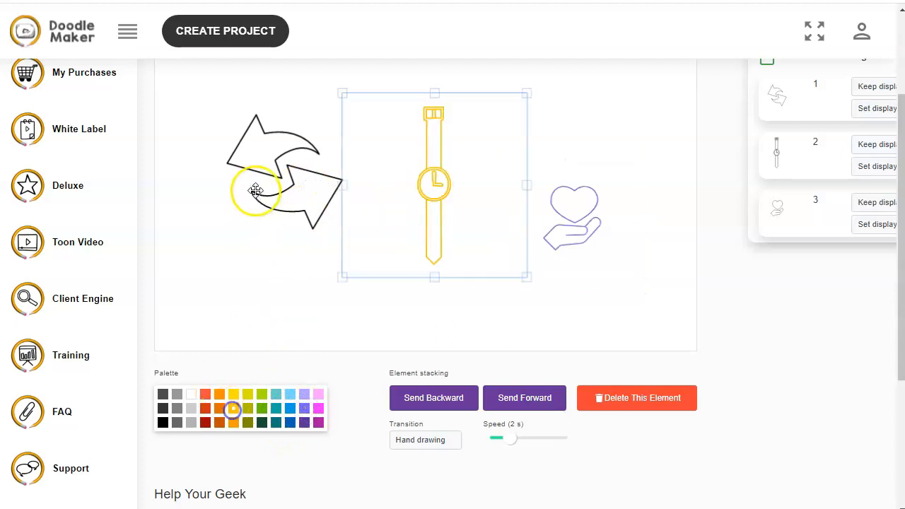
{"action": "left_click", "coordinate": [256, 191]}
{"action": "left_click", "coordinate": [205, 395]}
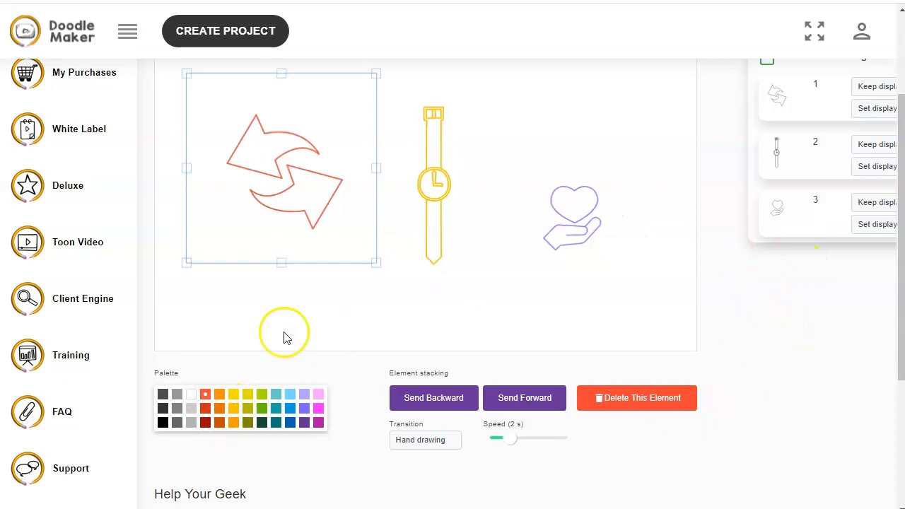
Collapse the navigation sidebar and open the arrows' transition options without choosing a new one
{"action": "left_click", "coordinate": [128, 31]}
{"action": "scroll", "coordinate": [667, 330], "scroll_direction": "up", "scroll_amount": 2}
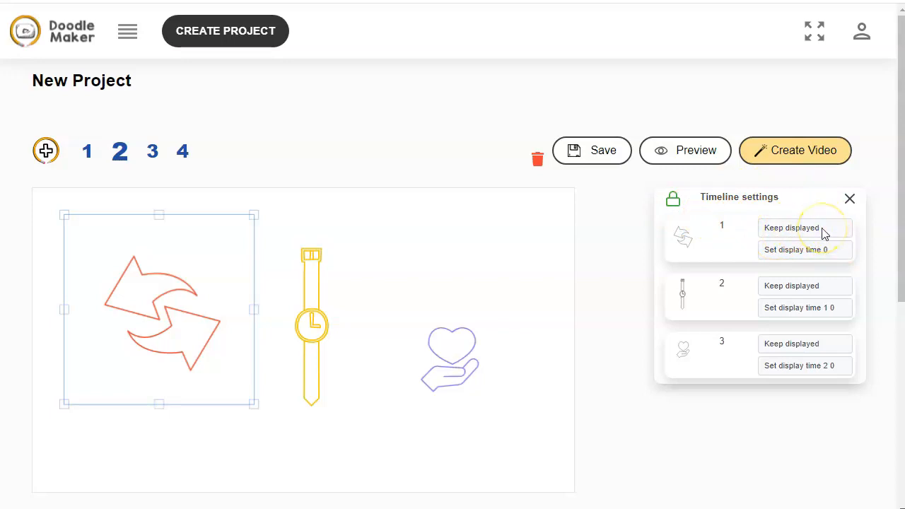
{"action": "scroll", "coordinate": [626, 257], "scroll_direction": "down", "scroll_amount": 2}
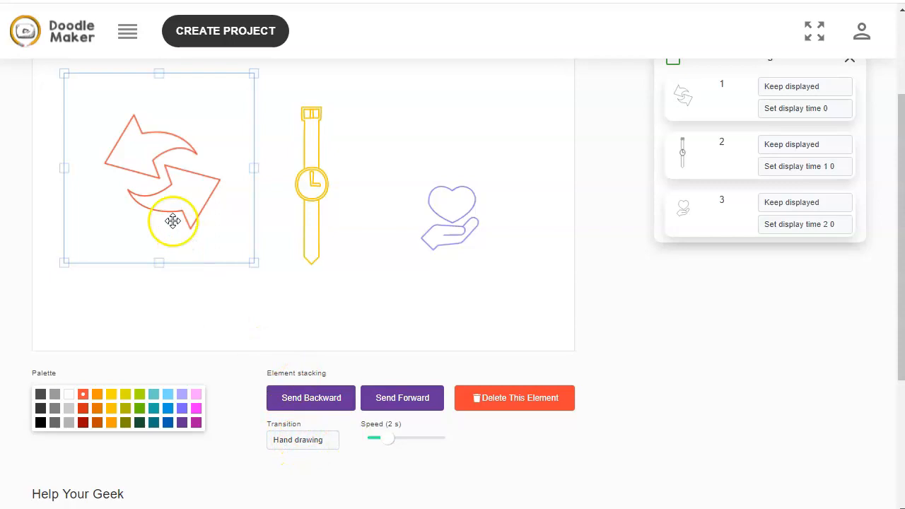
{"action": "left_click", "coordinate": [288, 446]}
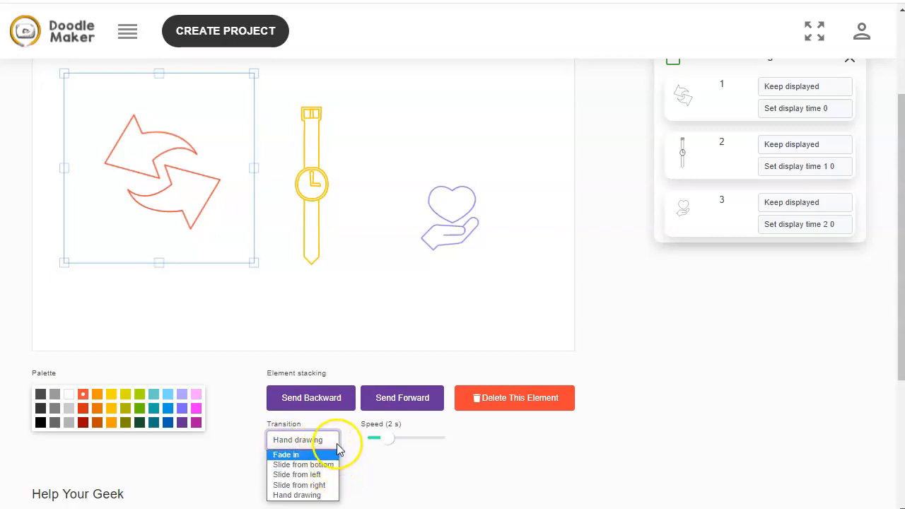
{"action": "left_click", "coordinate": [384, 455]}
Open the third slide and rebuild its scene from the narration text, confirming the reset of drawings
{"action": "scroll", "coordinate": [559, 257], "scroll_direction": "up", "scroll_amount": 2}
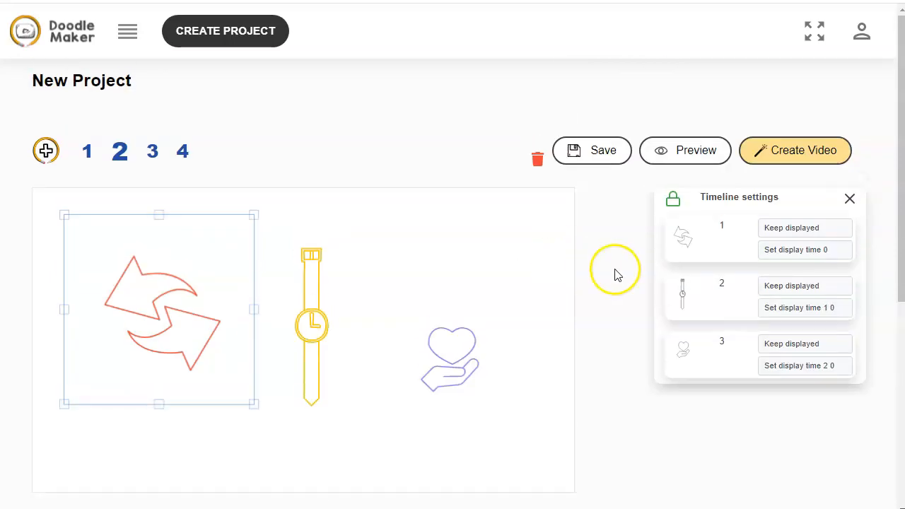
{"action": "left_click", "coordinate": [153, 157]}
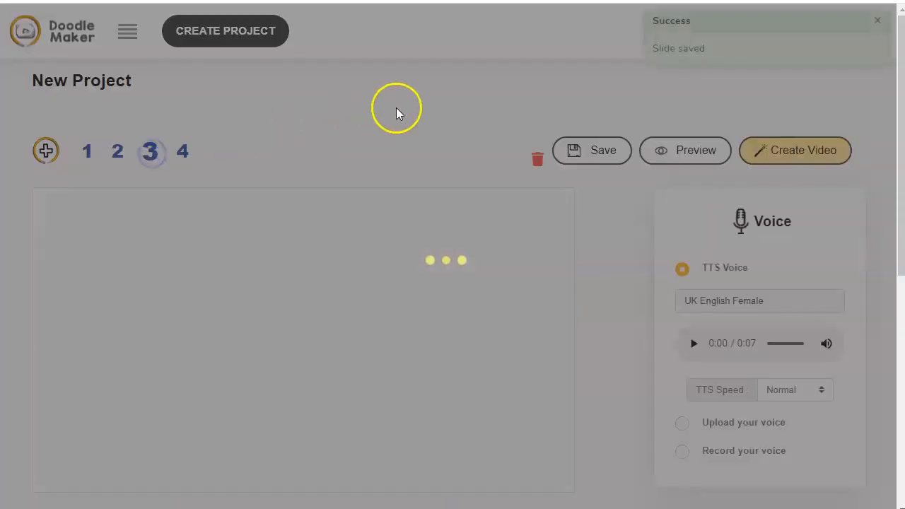
{"action": "scroll", "coordinate": [400, 116], "scroll_direction": "down", "scroll_amount": 3}
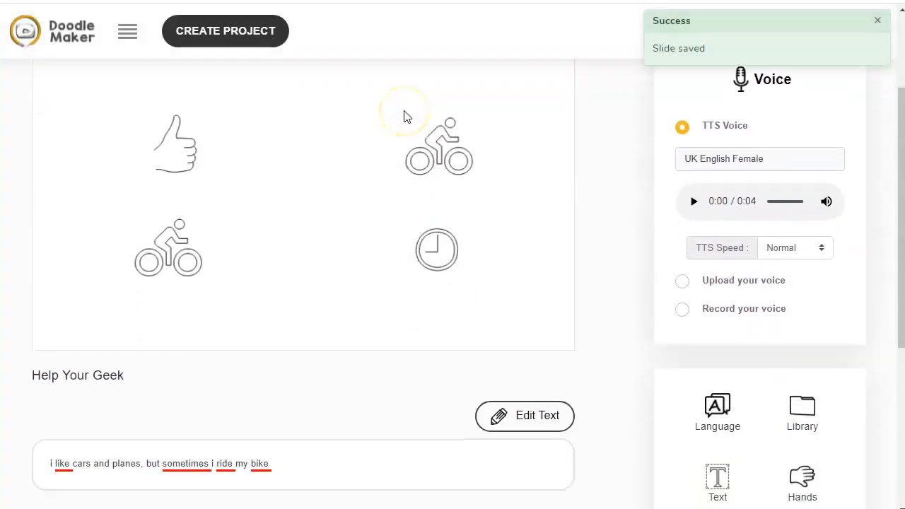
{"action": "scroll", "coordinate": [405, 116], "scroll_direction": "up", "scroll_amount": 1}
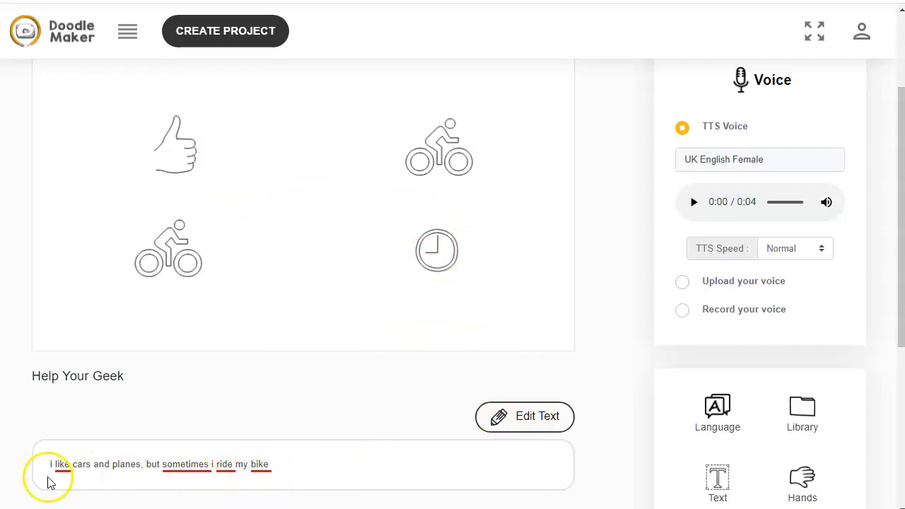
{"action": "left_click", "coordinate": [549, 415]}
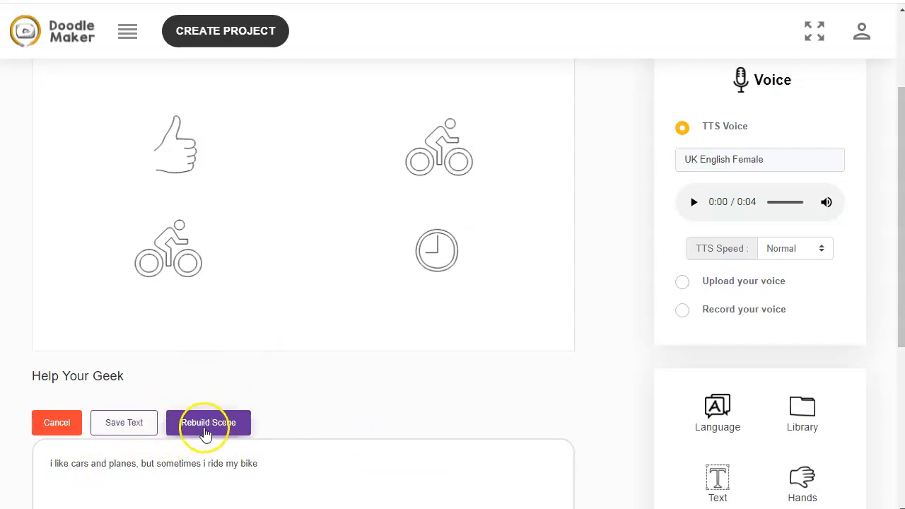
{"action": "left_click", "coordinate": [199, 429]}
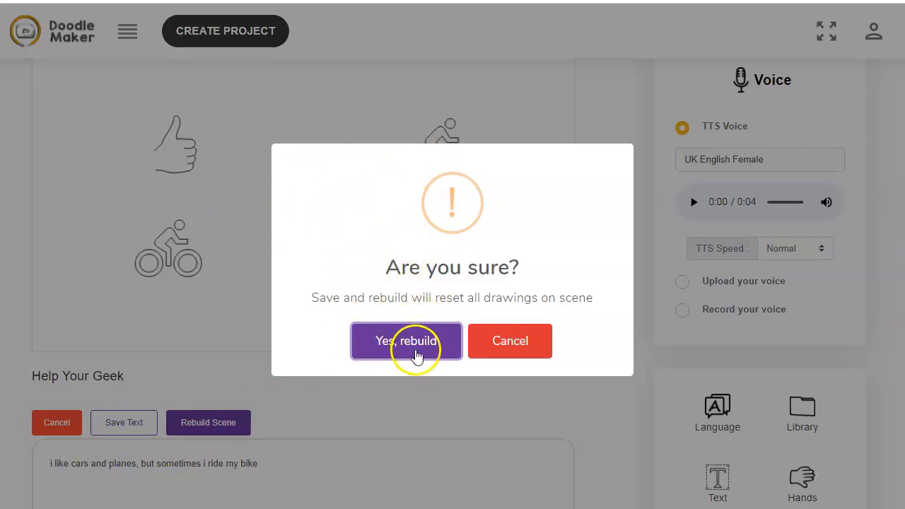
{"action": "left_click", "coordinate": [414, 341]}
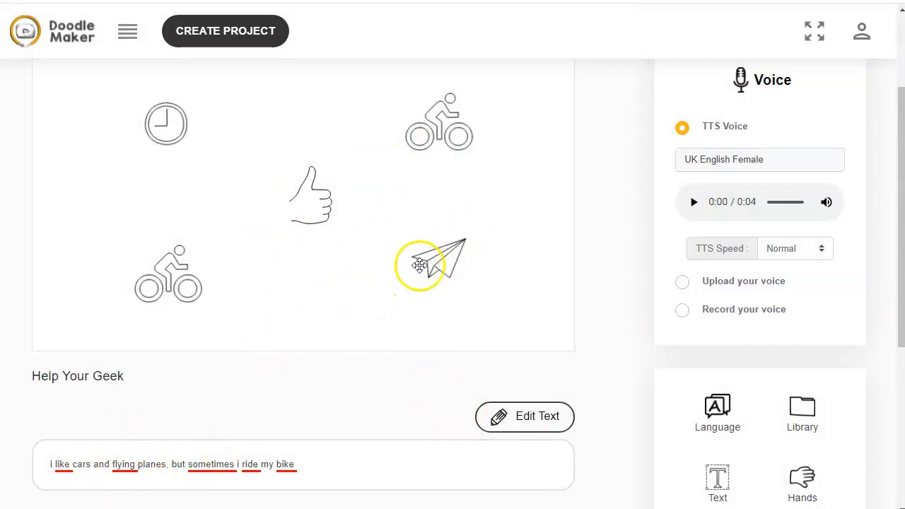
{"action": "left_click", "coordinate": [414, 262]}
{"action": "left_click", "coordinate": [241, 178]}
{"action": "left_click", "coordinate": [323, 203]}
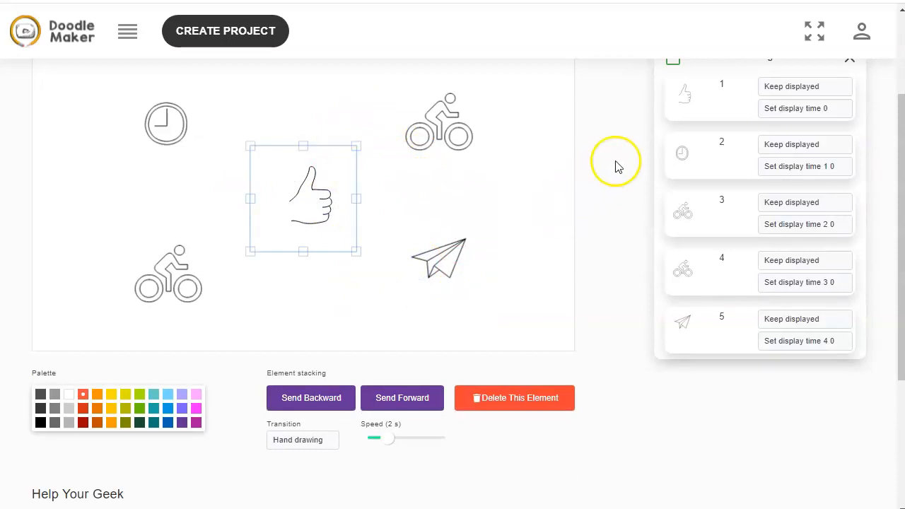
{"action": "scroll", "coordinate": [603, 320], "scroll_direction": "down", "scroll_amount": 2}
{"action": "scroll", "coordinate": [602, 321], "scroll_direction": "up", "scroll_amount": 4}
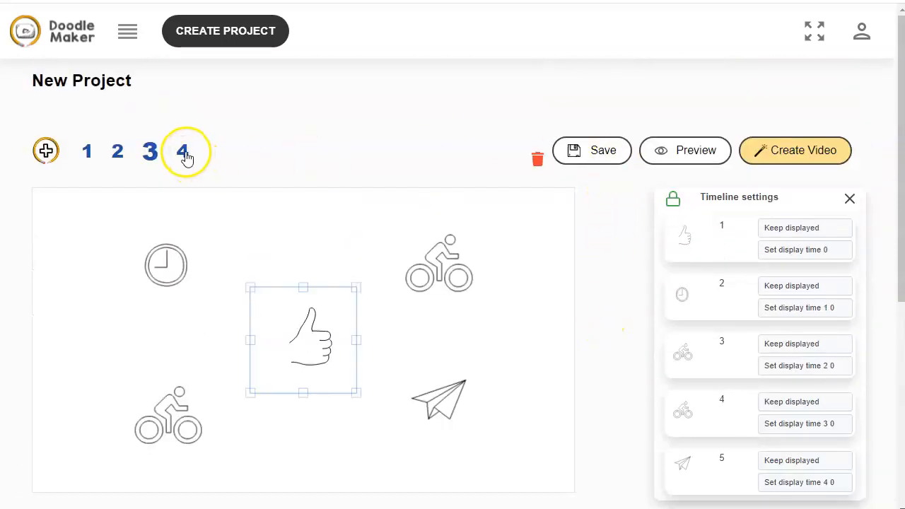
Open the fourth slide and enlarge the dog drawing, moving it toward the centre of the scene
{"action": "left_click", "coordinate": [184, 153]}
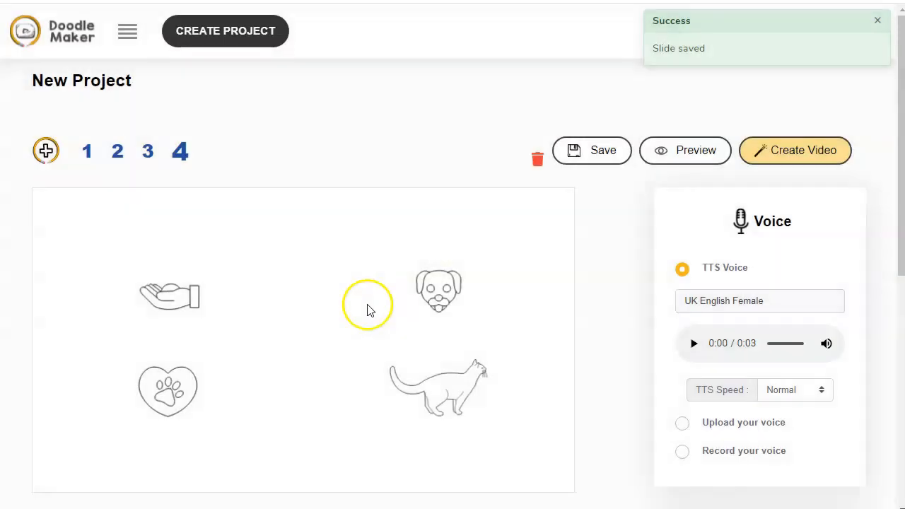
{"action": "scroll", "coordinate": [597, 318], "scroll_direction": "down", "scroll_amount": 2}
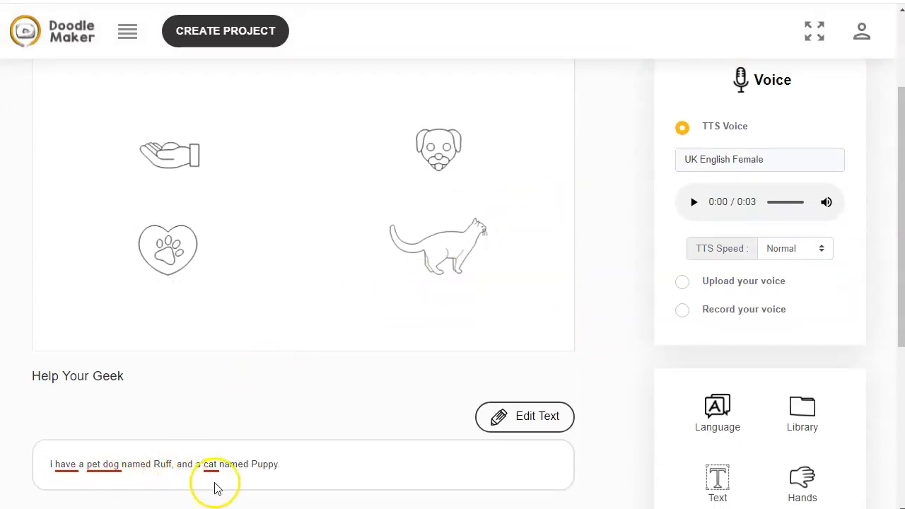
{"action": "left_click", "coordinate": [445, 249]}
{"action": "left_click", "coordinate": [388, 192]}
{"action": "left_click_drag", "start_coordinate": [388, 191], "coordinate": [310, 186]}
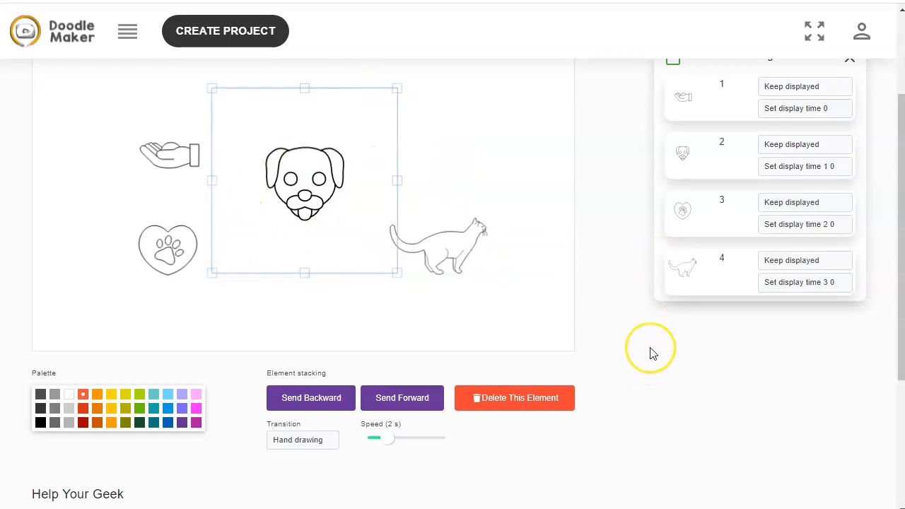
{"action": "scroll", "coordinate": [651, 354], "scroll_direction": "down", "scroll_amount": 2}
{"action": "scroll", "coordinate": [649, 353], "scroll_direction": "up", "scroll_amount": 4}
{"action": "scroll", "coordinate": [649, 354], "scroll_direction": "down", "scroll_amount": 2}
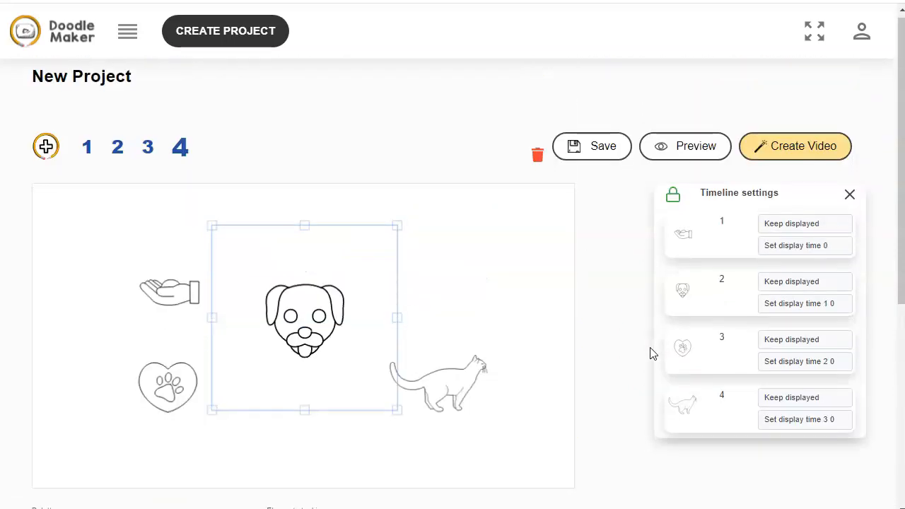
{"action": "left_click", "coordinate": [521, 230]}
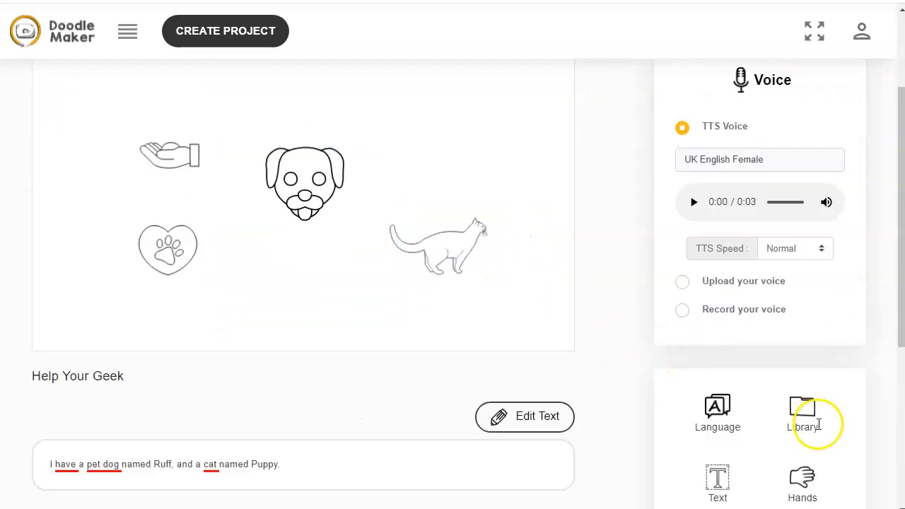
Search the Pixabay library for dog and add the spaniel photo to the slide in its colour sketch style
{"action": "left_click", "coordinate": [802, 410]}
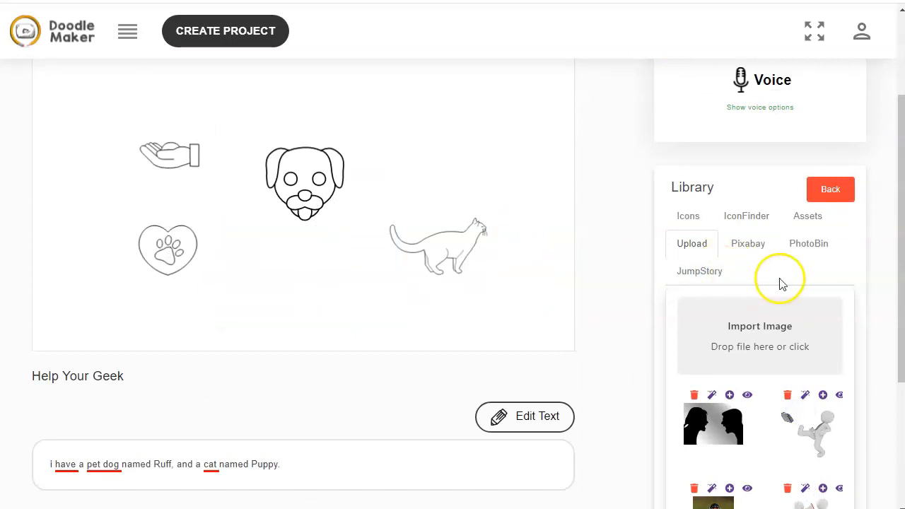
{"action": "left_click", "coordinate": [749, 247]}
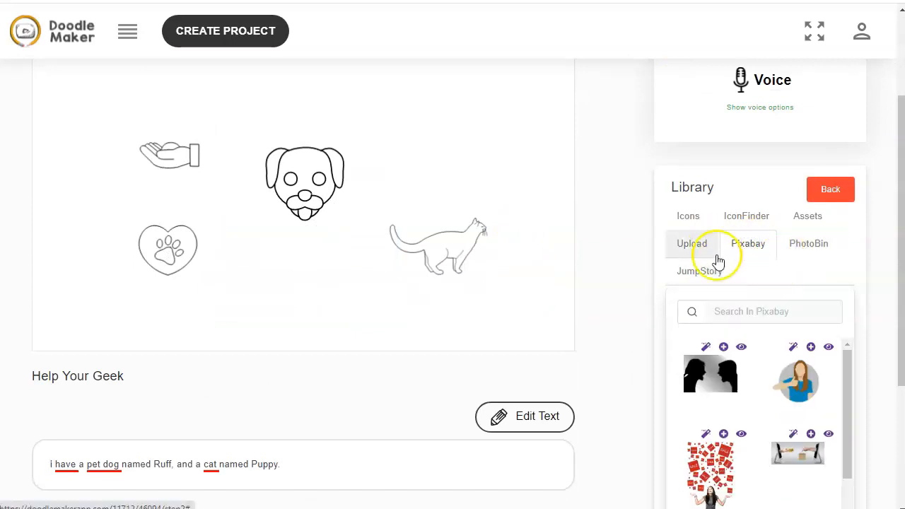
{"action": "left_click", "coordinate": [781, 313]}
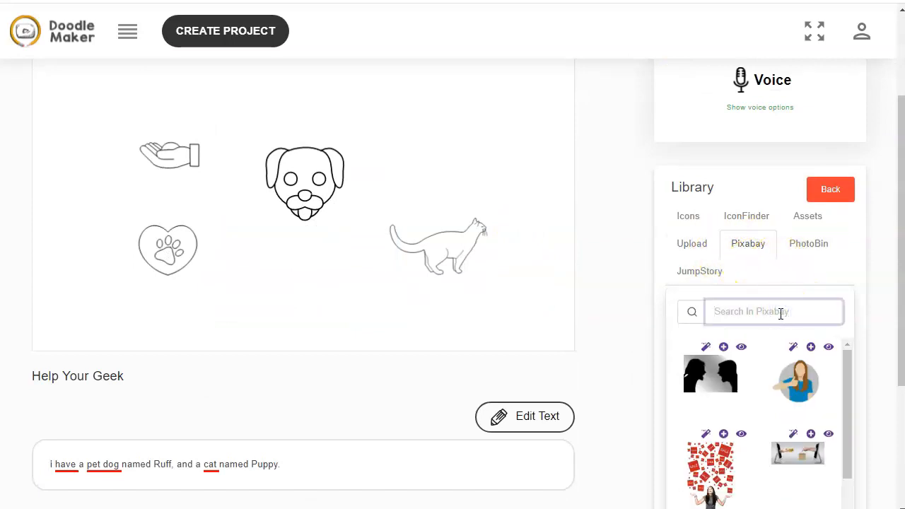
{"action": "type", "text": "dog"}
{"action": "left_click", "coordinate": [721, 435]}
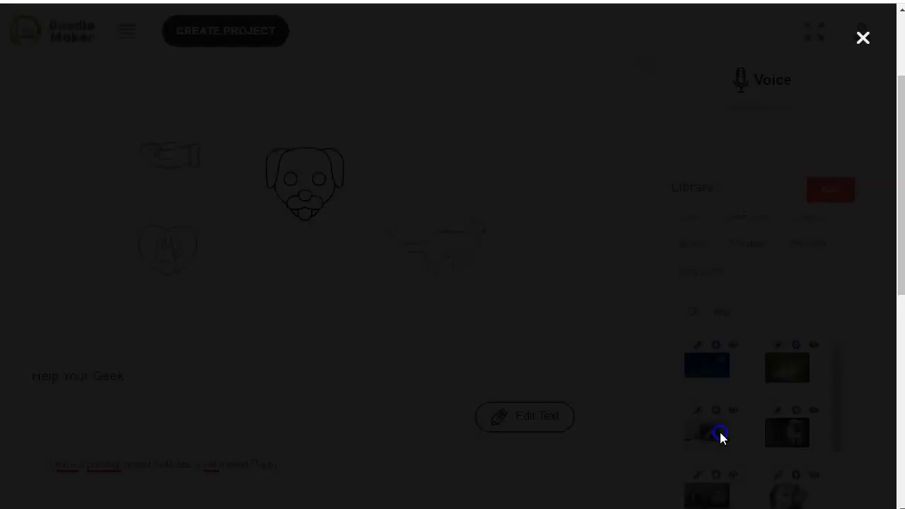
{"action": "left_click", "coordinate": [865, 39]}
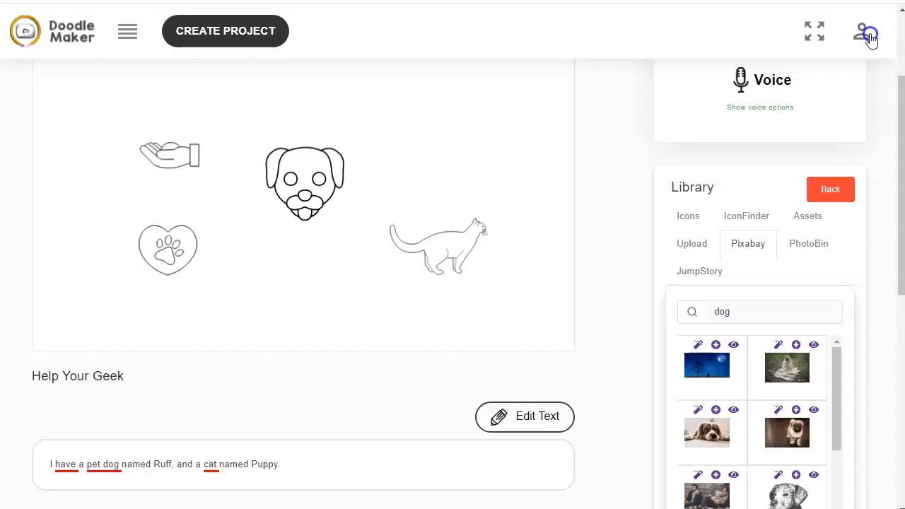
{"action": "left_click", "coordinate": [699, 412]}
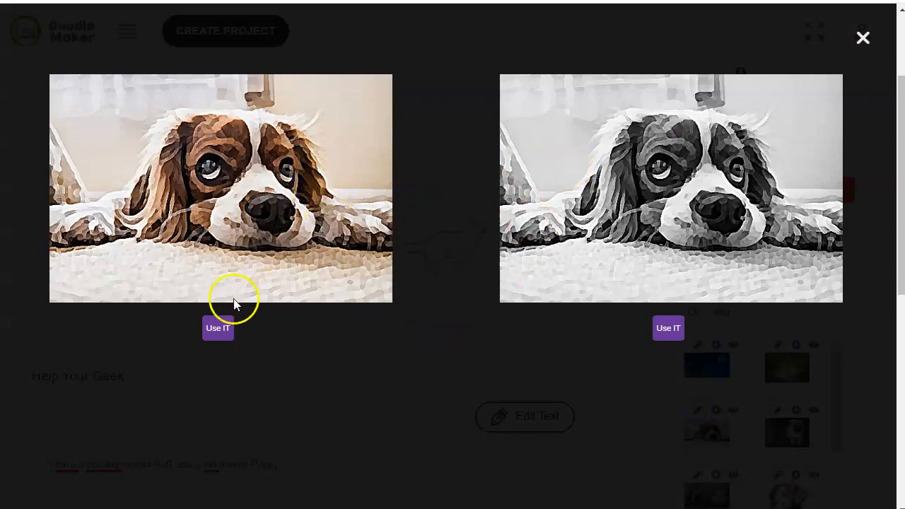
{"action": "left_click", "coordinate": [221, 329]}
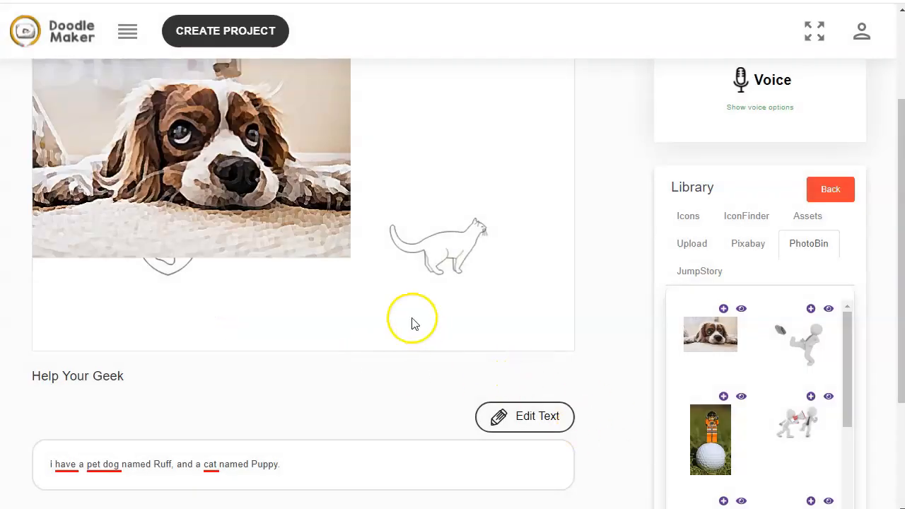
Move the dog photo down and enlarge it to fill the scene, opening its transition options without changing them
{"action": "mouse_move", "coordinate": [304, 230]}
{"action": "left_mouse_down"}
{"action": "mouse_move", "coordinate": [404, 257]}
{"action": "mouse_move", "coordinate": [305, 246]}
{"action": "left_mouse_up"}
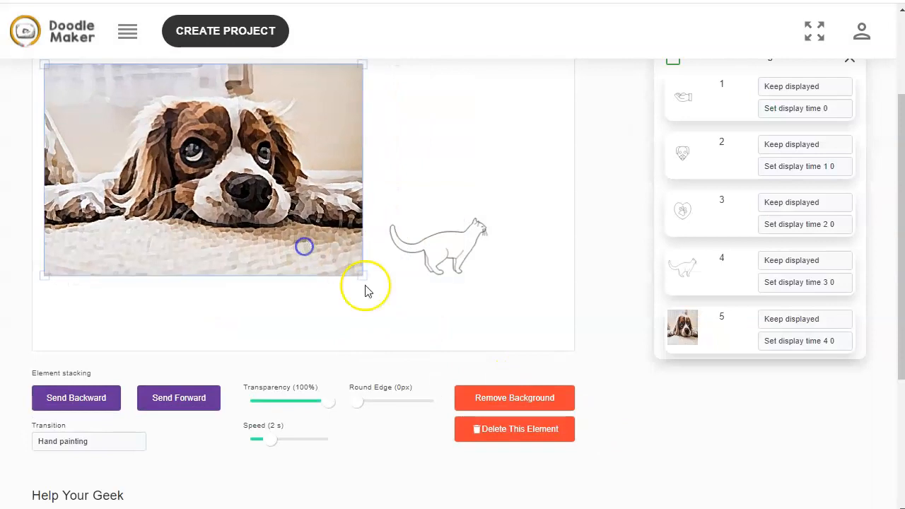
{"action": "left_click_drag", "start_coordinate": [362, 276], "coordinate": [641, 374]}
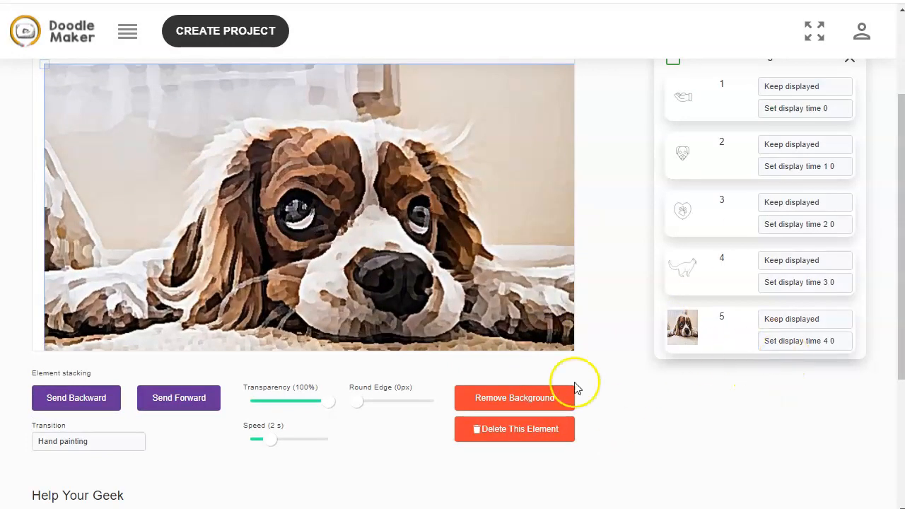
{"action": "scroll", "coordinate": [241, 412], "scroll_direction": "down", "scroll_amount": 1}
{"action": "left_click", "coordinate": [102, 373]}
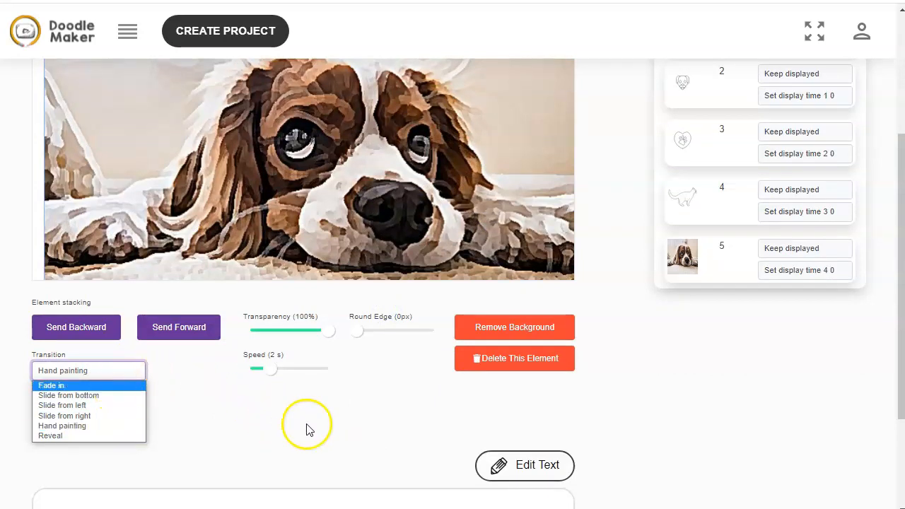
{"action": "left_click", "coordinate": [354, 422]}
Deselect the photo and browse the TTS voice list without choosing a different voice
{"action": "scroll", "coordinate": [672, 389], "scroll_direction": "up", "scroll_amount": 3}
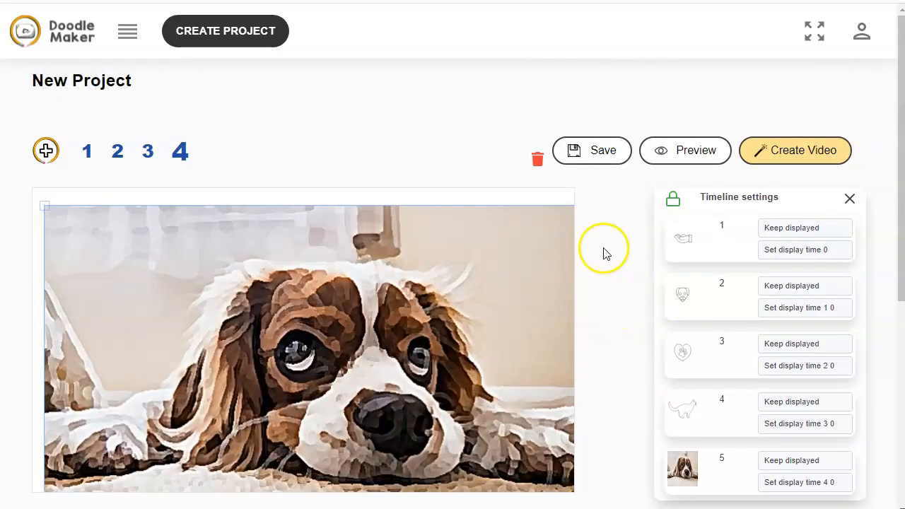
{"action": "left_click", "coordinate": [538, 196]}
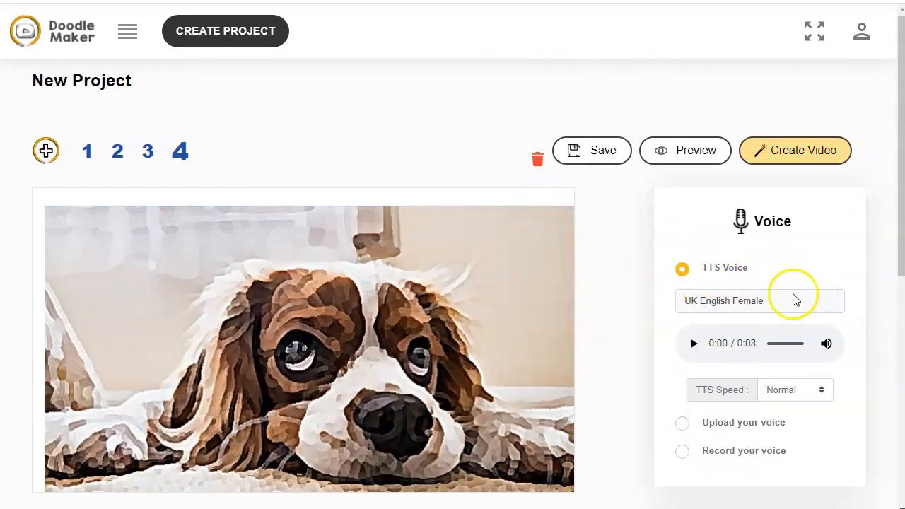
{"action": "scroll", "coordinate": [635, 313], "scroll_direction": "down", "scroll_amount": 2}
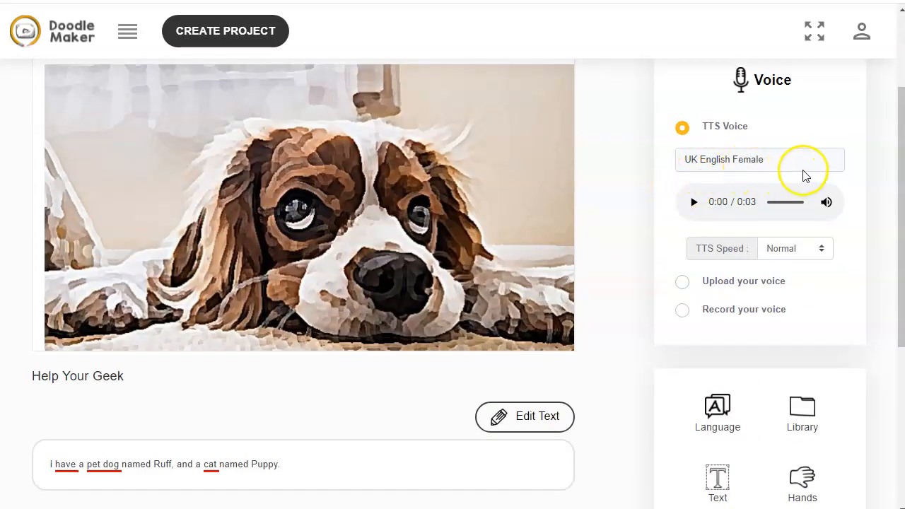
{"action": "left_click", "coordinate": [808, 164]}
{"action": "scroll", "coordinate": [842, 217], "scroll_direction": "up", "scroll_amount": 1}
{"action": "left_click_drag", "start_coordinate": [841, 217], "coordinate": [838, 266]}
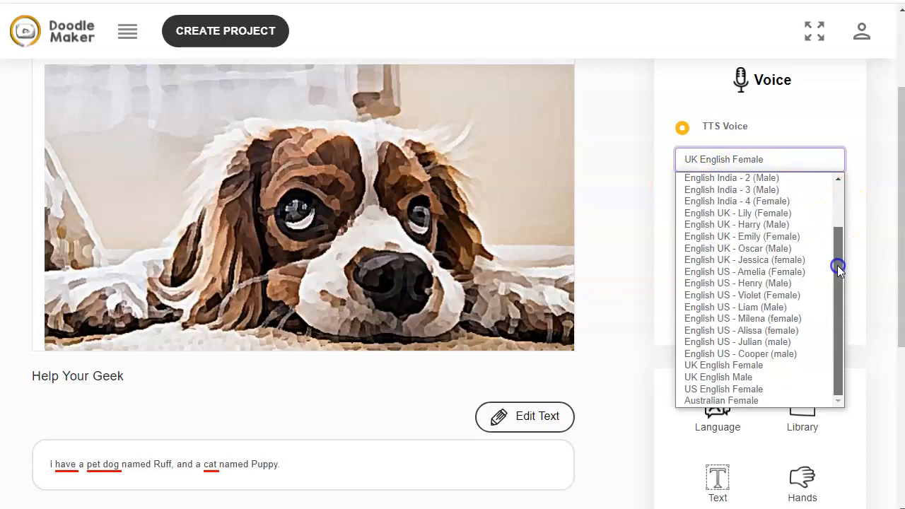
{"action": "left_click", "coordinate": [837, 112]}
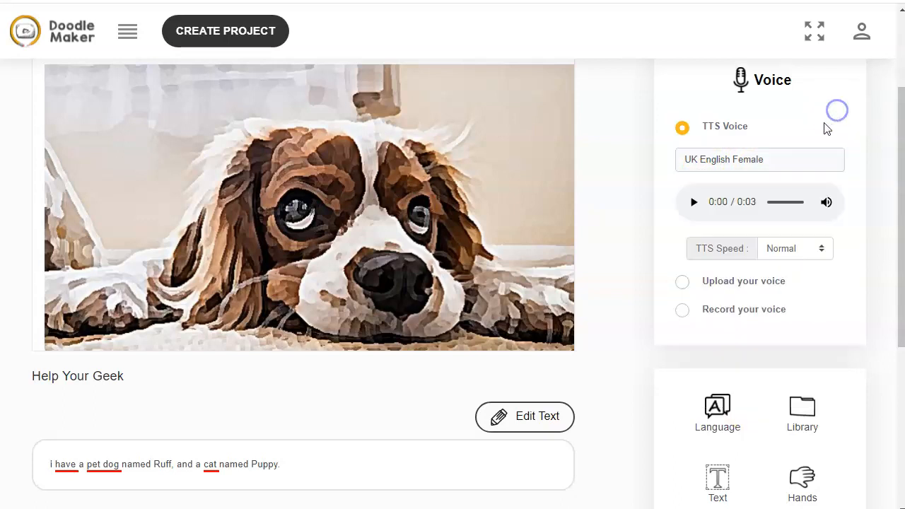
Set the fourth slide's speech language to Spanish with Auto Translation and update it
{"action": "left_click", "coordinate": [717, 410]}
{"action": "left_click", "coordinate": [347, 119]}
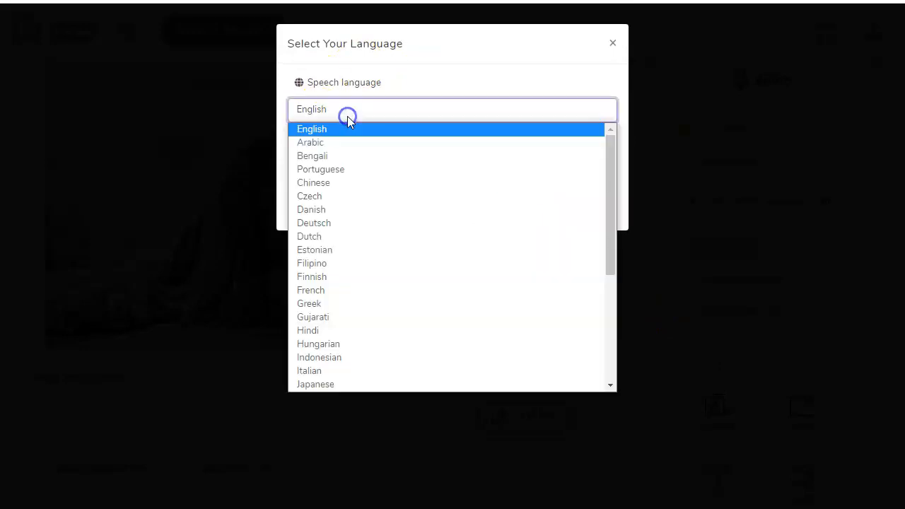
{"action": "scroll", "coordinate": [390, 279], "scroll_direction": "down", "scroll_amount": 3}
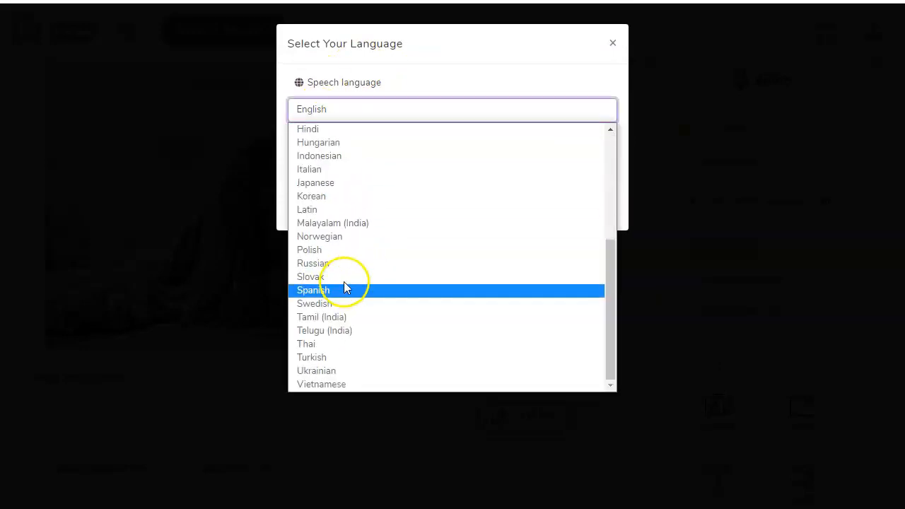
{"action": "left_click", "coordinate": [316, 290]}
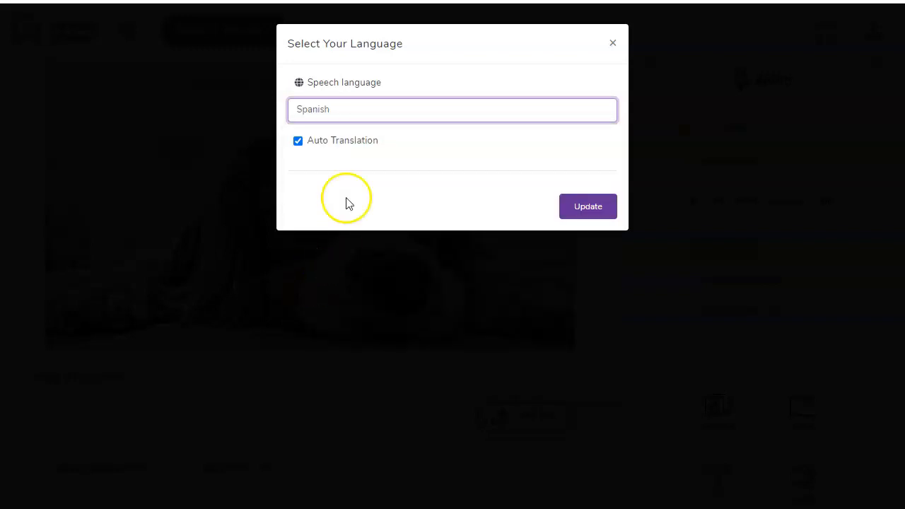
{"action": "left_click", "coordinate": [586, 206]}
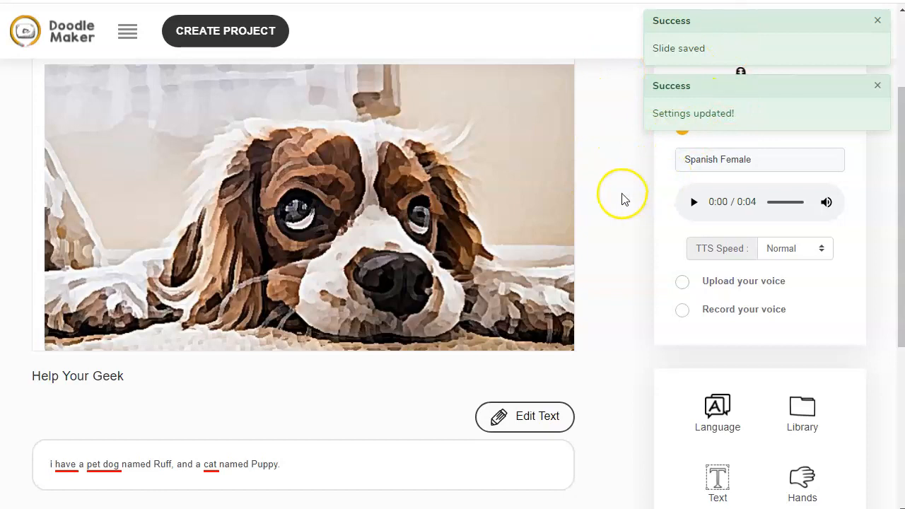
Regenerate the slide's voice from the translated Spanish narration text
{"action": "scroll", "coordinate": [630, 186], "scroll_direction": "down", "scroll_amount": 3}
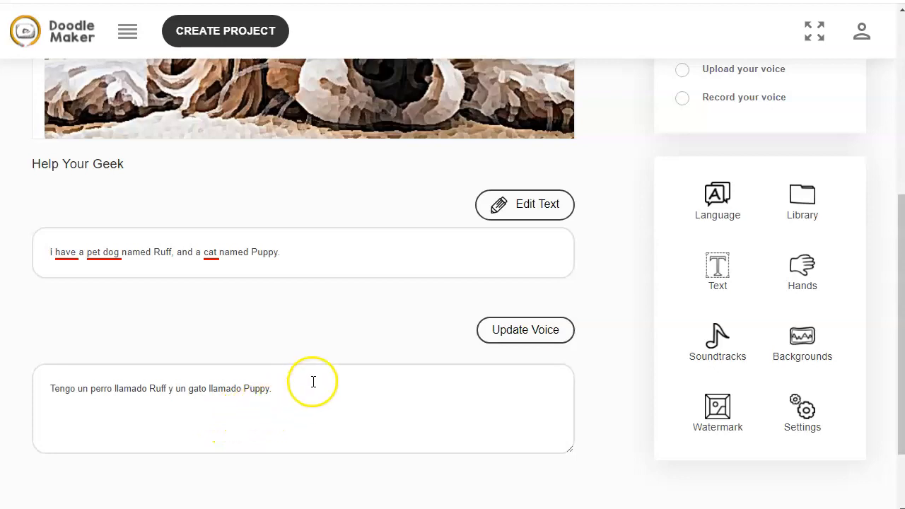
{"action": "left_click", "coordinate": [517, 331]}
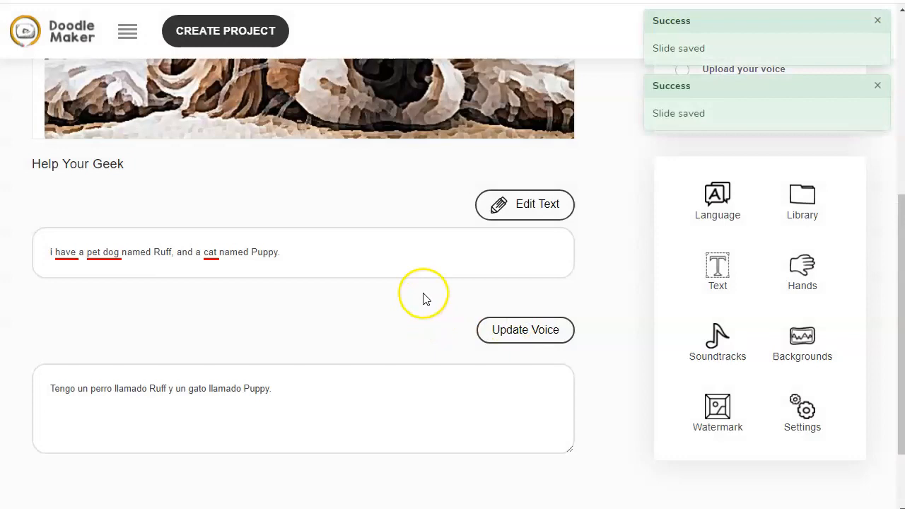
{"action": "scroll", "coordinate": [592, 163], "scroll_direction": "up", "scroll_amount": 1}
{"action": "scroll", "coordinate": [593, 162], "scroll_direction": "up", "scroll_amount": 5}
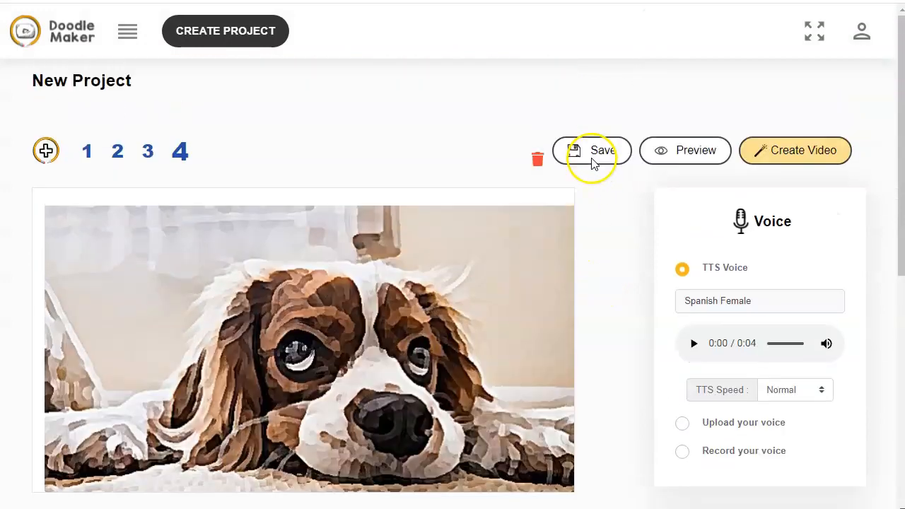
Open the third slide and review its translated Spanish narration text
{"action": "left_click", "coordinate": [148, 160]}
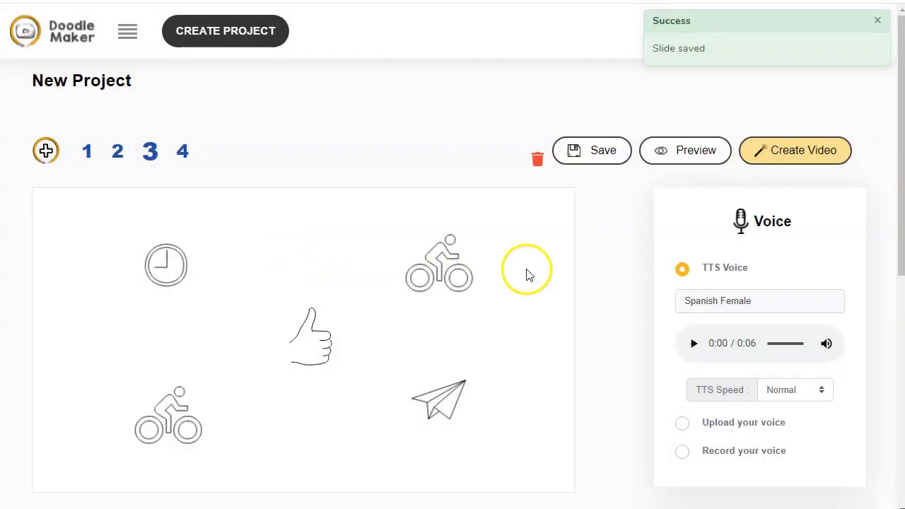
{"action": "scroll", "coordinate": [575, 272], "scroll_direction": "down", "scroll_amount": 4}
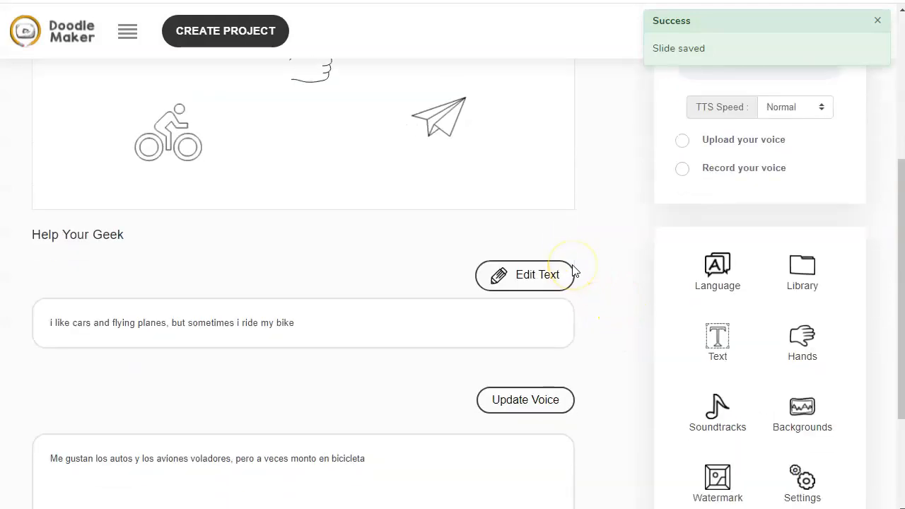
{"action": "scroll", "coordinate": [574, 271], "scroll_direction": "down", "scroll_amount": 1}
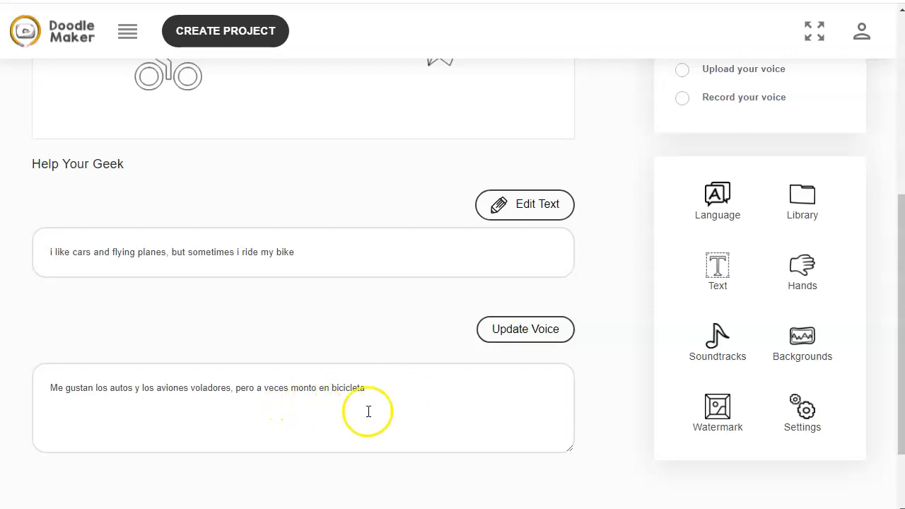
{"action": "scroll", "coordinate": [358, 166], "scroll_direction": "up", "scroll_amount": 5}
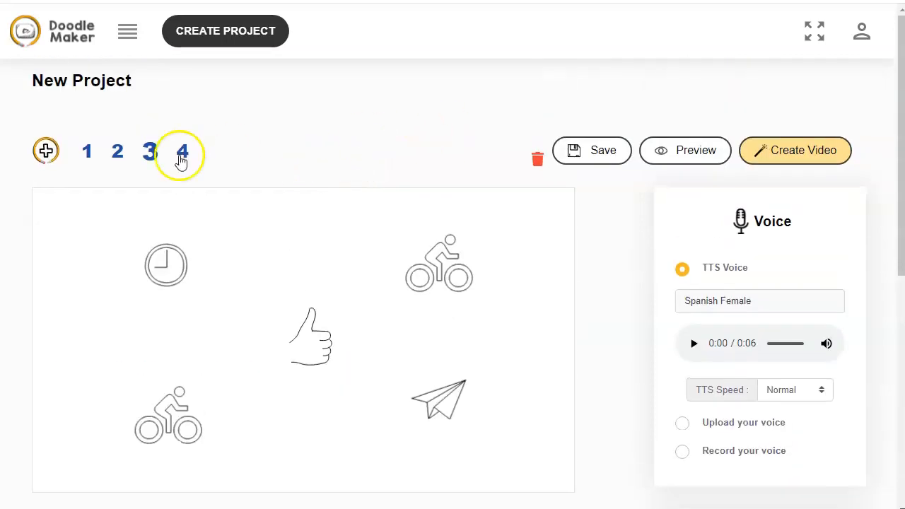
Return to the first slide and create the video at HD (720p)
{"action": "left_click", "coordinate": [117, 152]}
{"action": "left_click", "coordinate": [89, 163]}
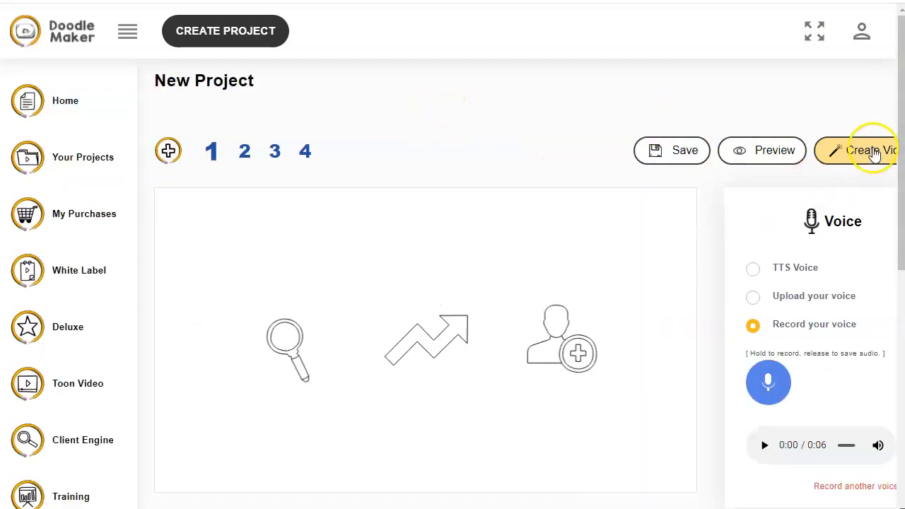
{"action": "left_click", "coordinate": [874, 151]}
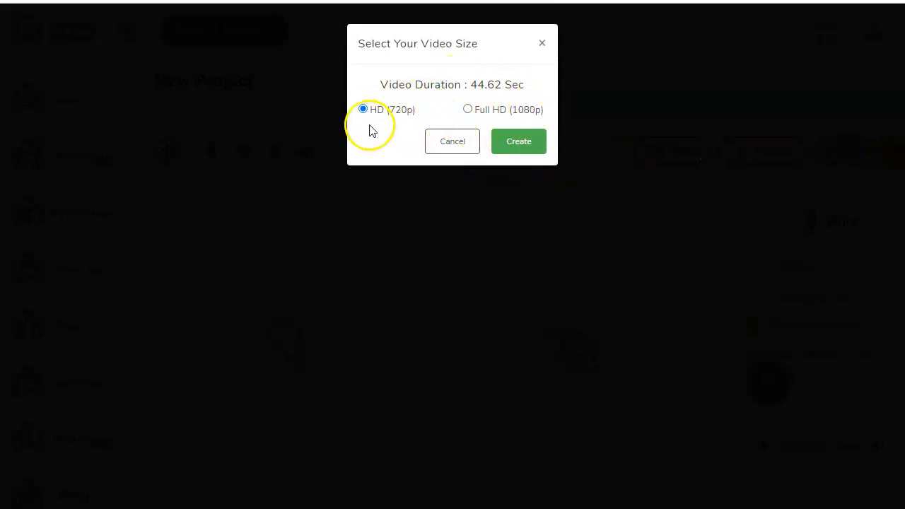
{"action": "left_click", "coordinate": [524, 143]}
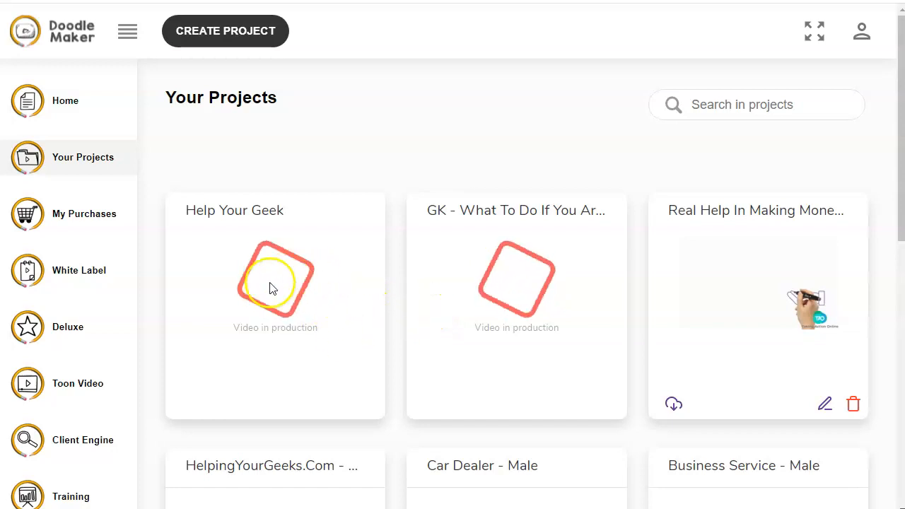
Start a new project from the Bakery - Female template in the template library
{"action": "left_click", "coordinate": [221, 32]}
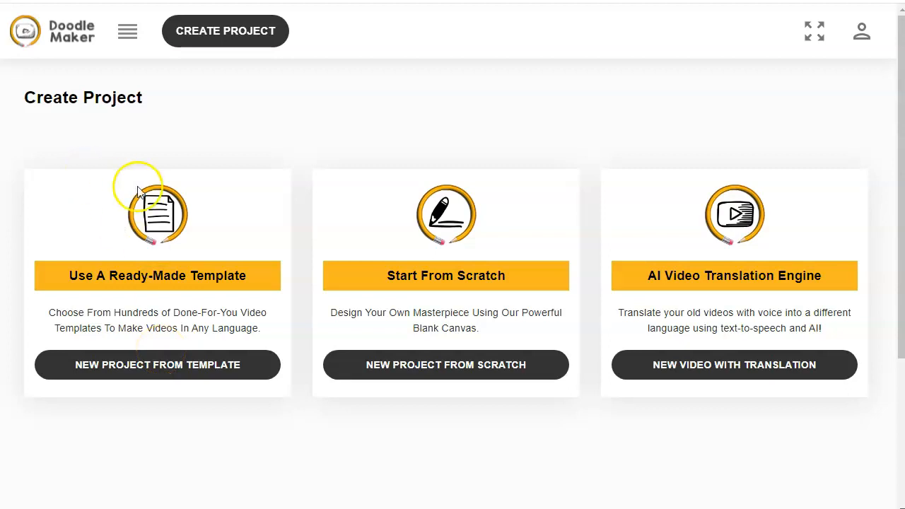
{"action": "left_click", "coordinate": [152, 369]}
{"action": "scroll", "coordinate": [310, 292], "scroll_direction": "down", "scroll_amount": 5}
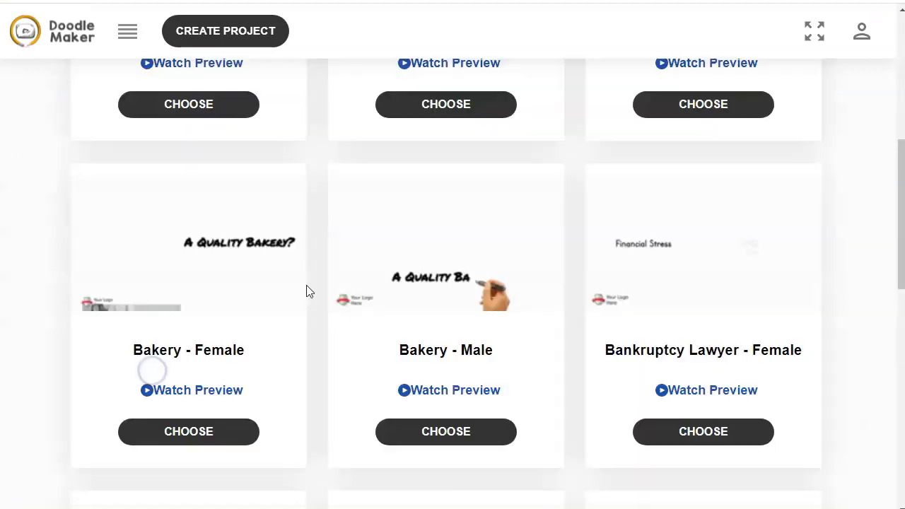
{"action": "scroll", "coordinate": [346, 249], "scroll_direction": "up", "scroll_amount": 6}
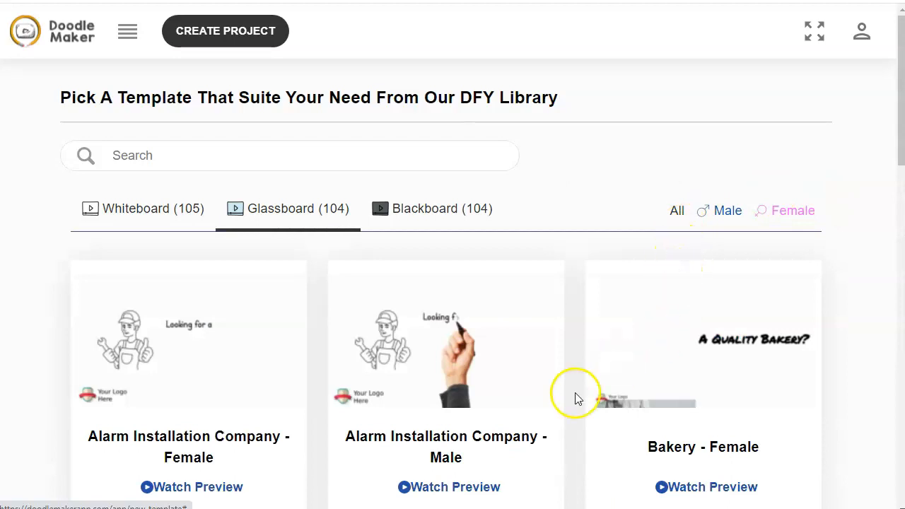
{"action": "scroll", "coordinate": [597, 394], "scroll_direction": "down", "scroll_amount": 2}
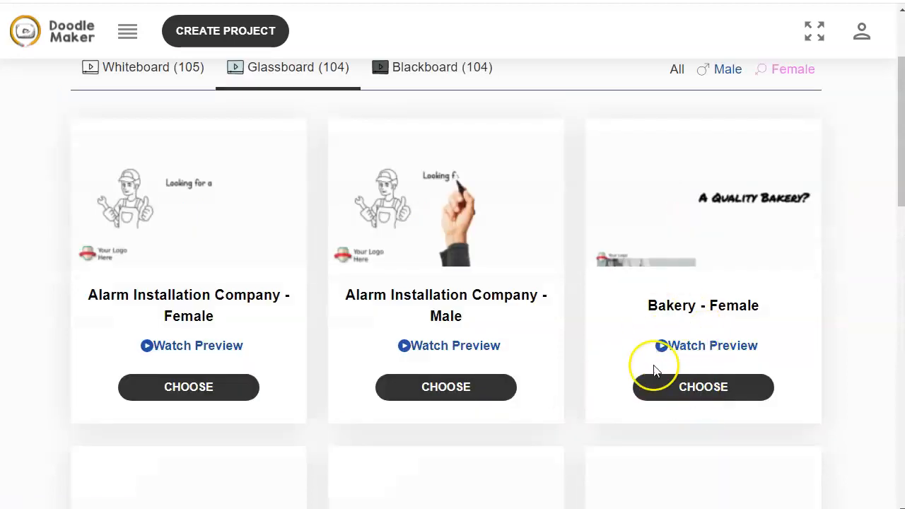
{"action": "left_click", "coordinate": [701, 388]}
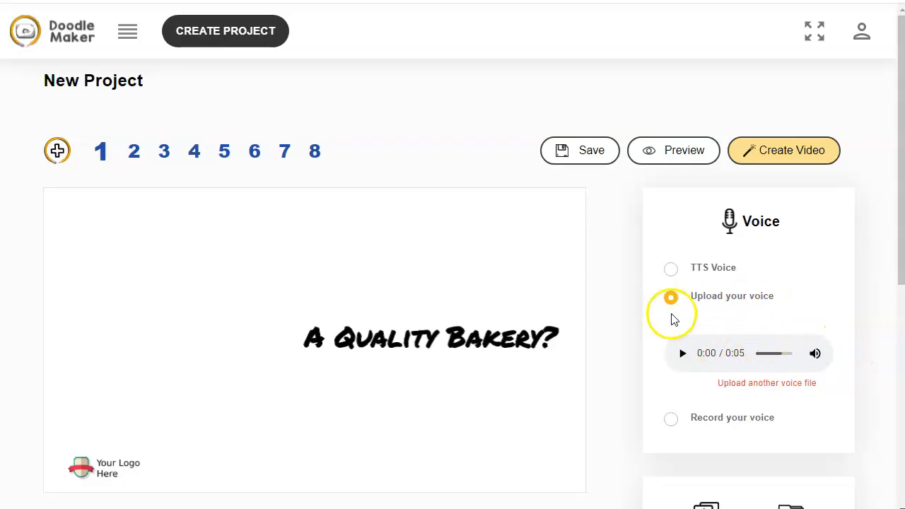
Examine the first slide's narration text and voice settings
{"action": "scroll", "coordinate": [357, 196], "scroll_direction": "down", "scroll_amount": 2}
{"action": "scroll", "coordinate": [187, 344], "scroll_direction": "down", "scroll_amount": 2}
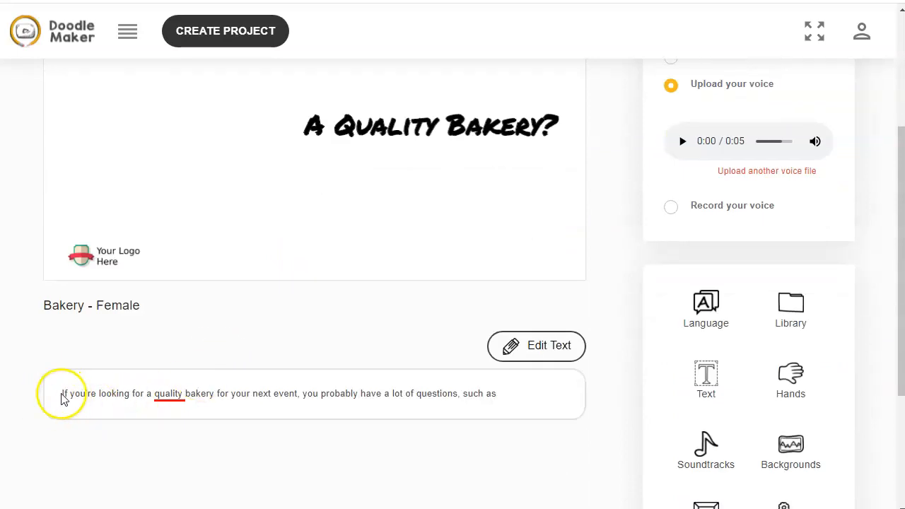
{"action": "triple_click", "coordinate": [509, 395]}
{"action": "left_click", "coordinate": [387, 402]}
{"action": "left_click", "coordinate": [533, 395]}
{"action": "scroll", "coordinate": [532, 401], "scroll_direction": "up", "scroll_amount": 1}
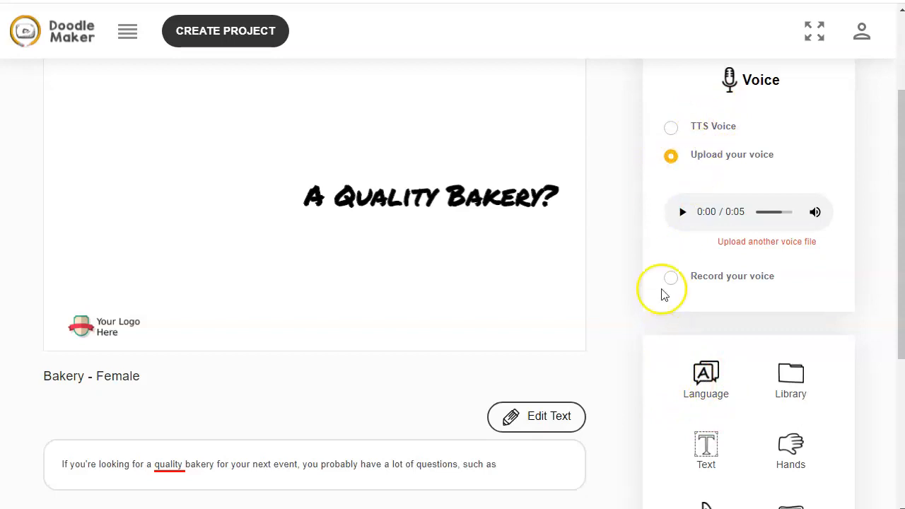
{"action": "scroll", "coordinate": [645, 243], "scroll_direction": "up", "scroll_amount": 2}
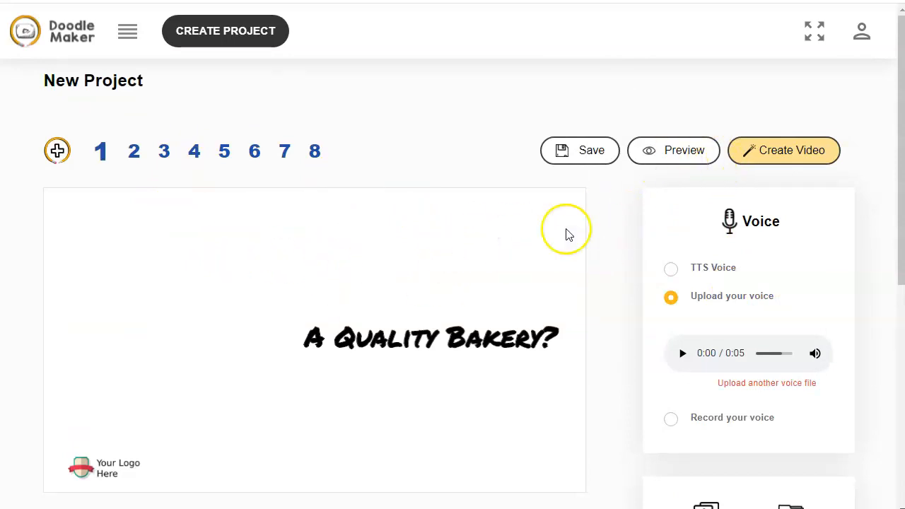
Open the fourth slide and preview it, stopping the playback
{"action": "left_click", "coordinate": [195, 152]}
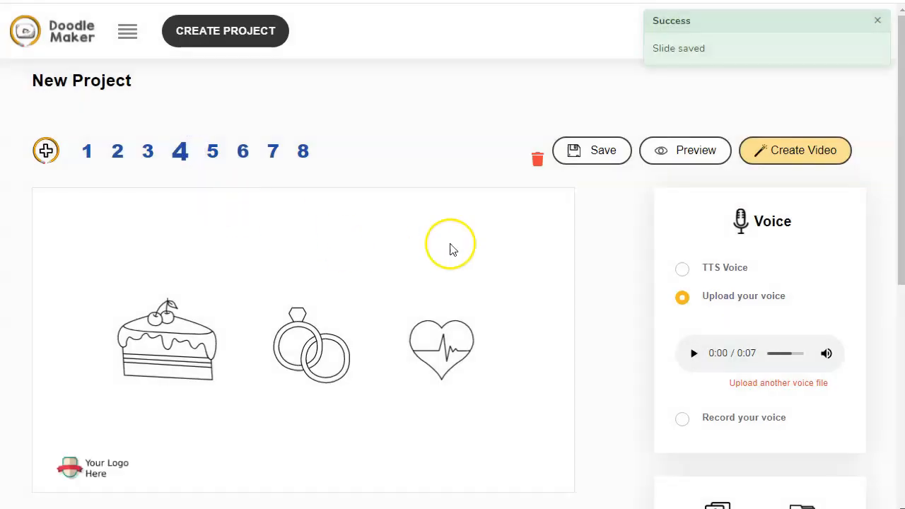
{"action": "left_click", "coordinate": [680, 152]}
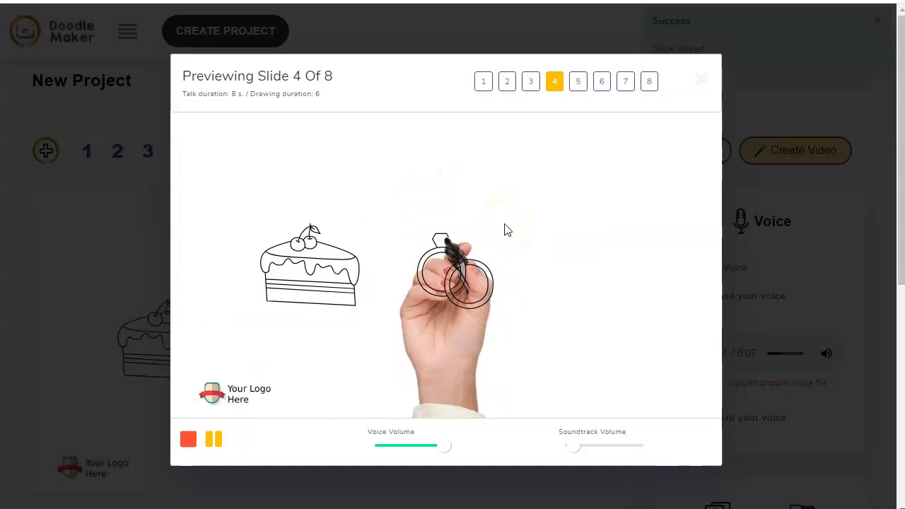
{"action": "left_click", "coordinate": [222, 440]}
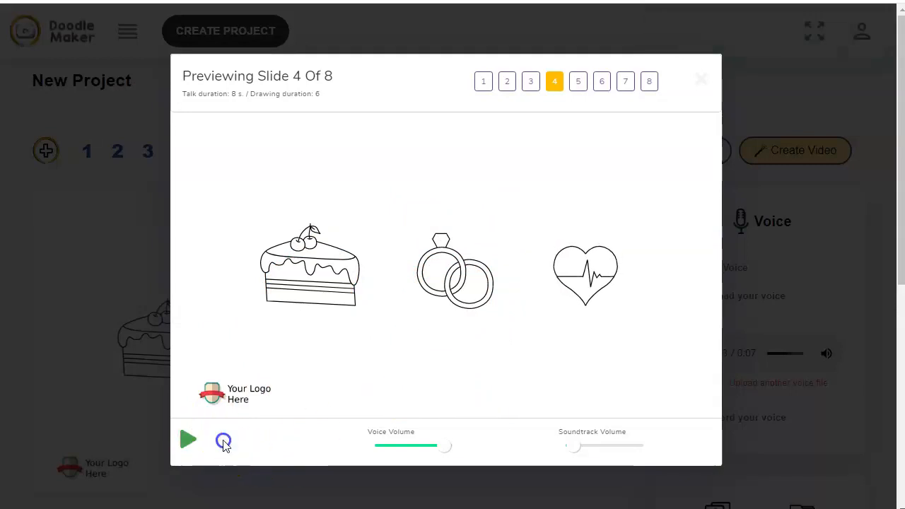
Preview the second slide, close the preview and review the second slide's narration text
{"action": "left_click", "coordinate": [508, 82]}
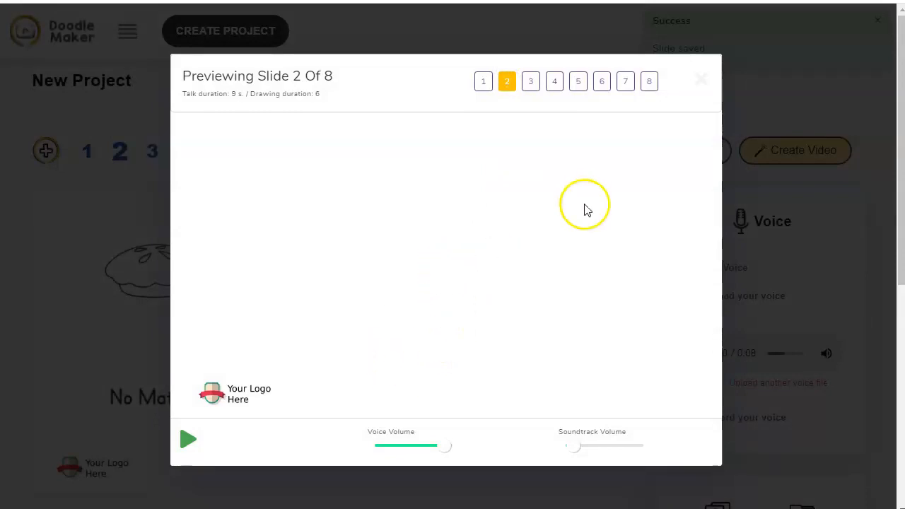
{"action": "left_click", "coordinate": [701, 79]}
{"action": "scroll", "coordinate": [593, 275], "scroll_direction": "down", "scroll_amount": 1}
{"action": "scroll", "coordinate": [593, 275], "scroll_direction": "down", "scroll_amount": 2}
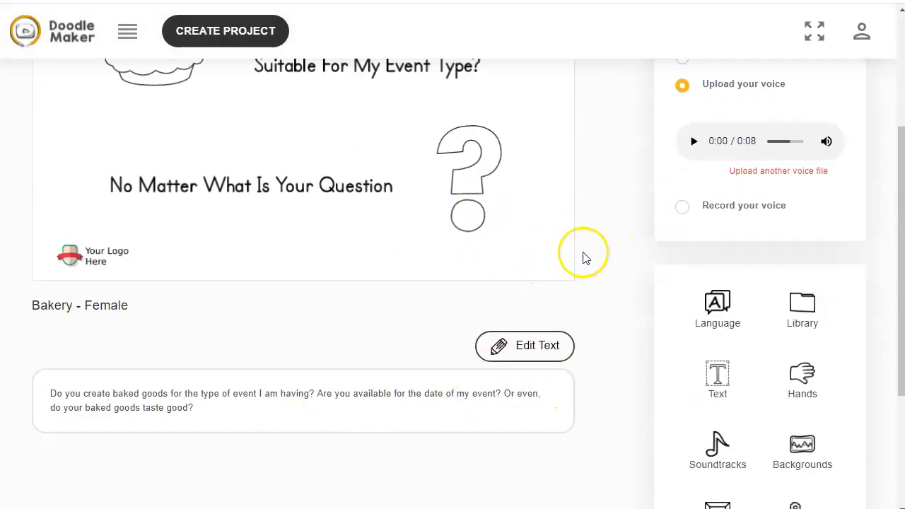
Inspect the question mark graphic and the logo watermark on the second slide
{"action": "scroll", "coordinate": [584, 258], "scroll_direction": "up", "scroll_amount": 1}
{"action": "left_click", "coordinate": [512, 304]}
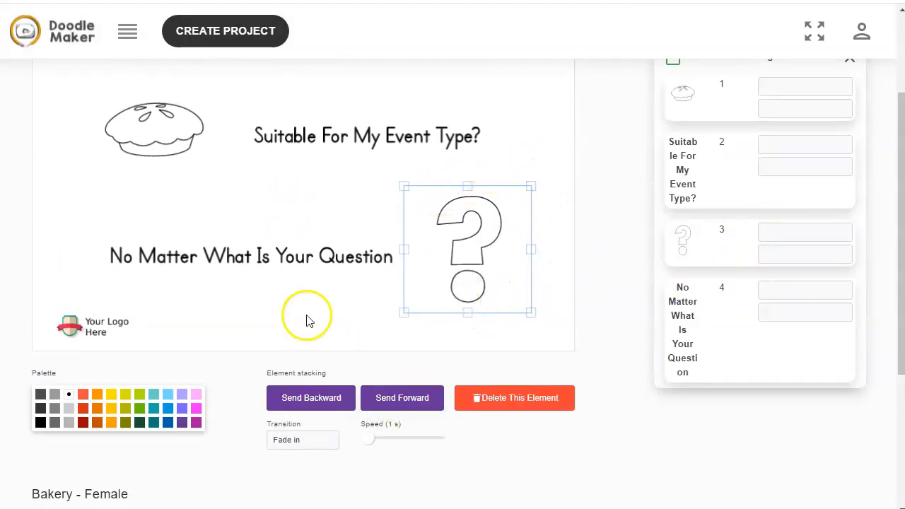
{"action": "left_click", "coordinate": [110, 328]}
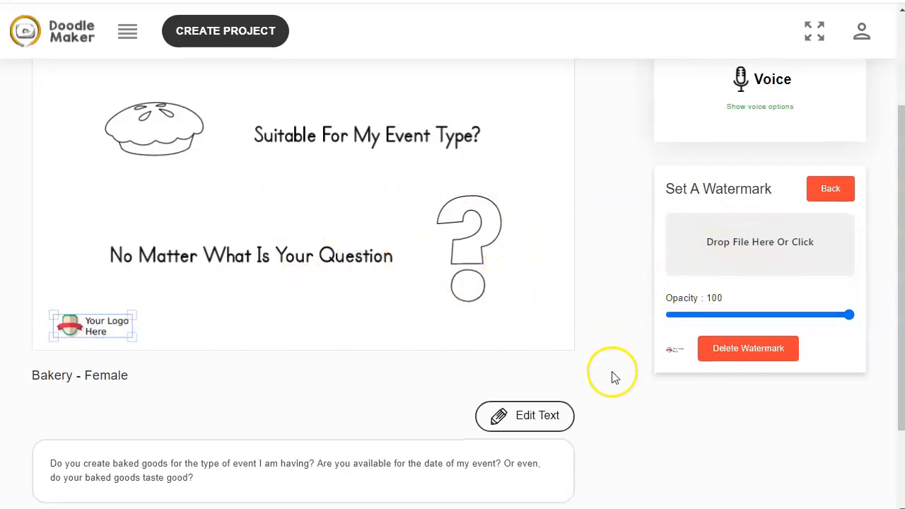
{"action": "scroll", "coordinate": [612, 375], "scroll_direction": "down", "scroll_amount": 2}
{"action": "scroll", "coordinate": [613, 378], "scroll_direction": "up", "scroll_amount": 1}
{"action": "scroll", "coordinate": [613, 378], "scroll_direction": "up", "scroll_amount": 2}
{"action": "left_click", "coordinate": [560, 344]}
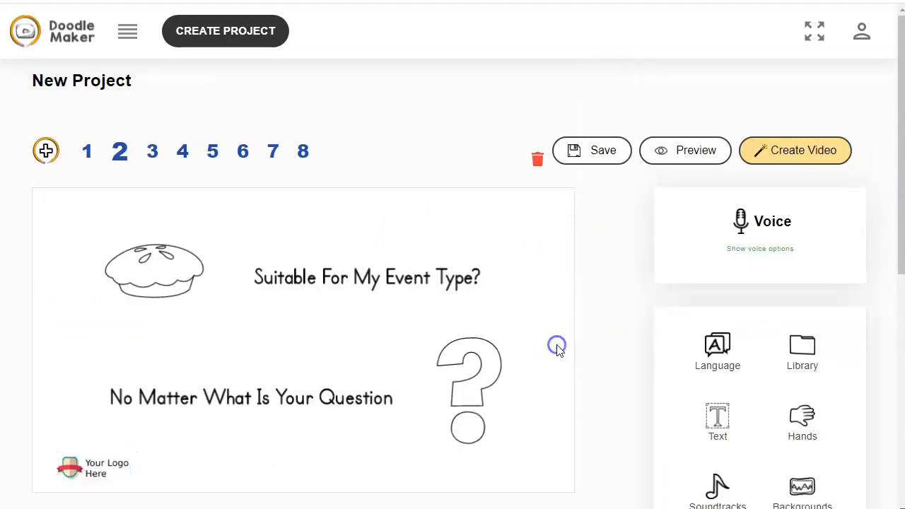
Move the logo watermark to the slide's bottom-right corner
{"action": "scroll", "coordinate": [630, 374], "scroll_direction": "down", "scroll_amount": 2}
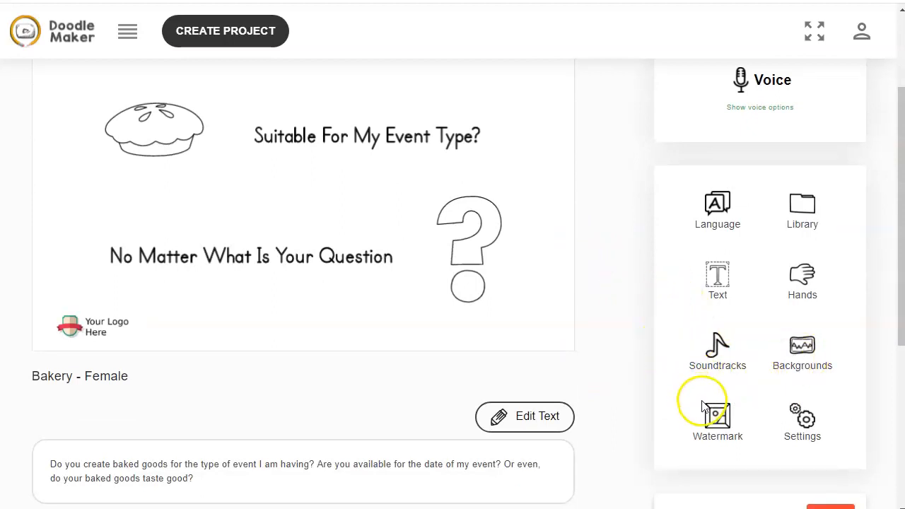
{"action": "left_click", "coordinate": [111, 331]}
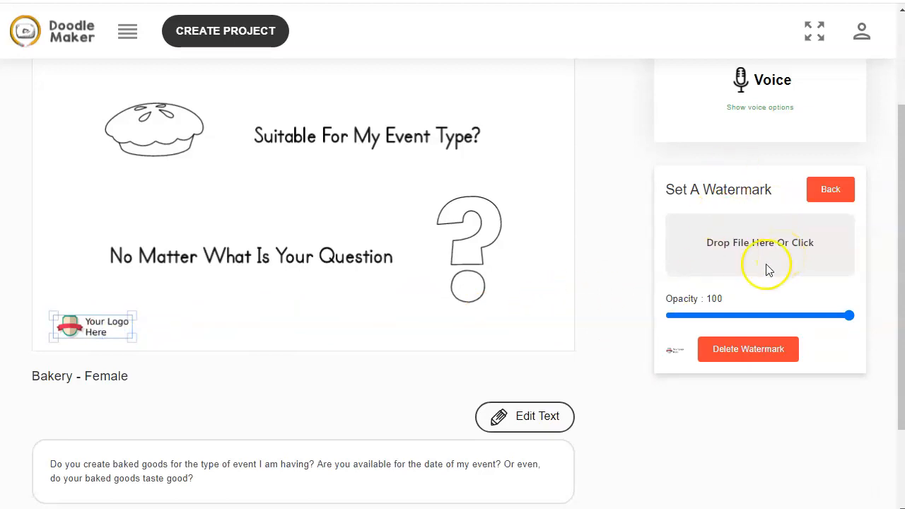
{"action": "left_click_drag", "start_coordinate": [107, 321], "coordinate": [535, 327]}
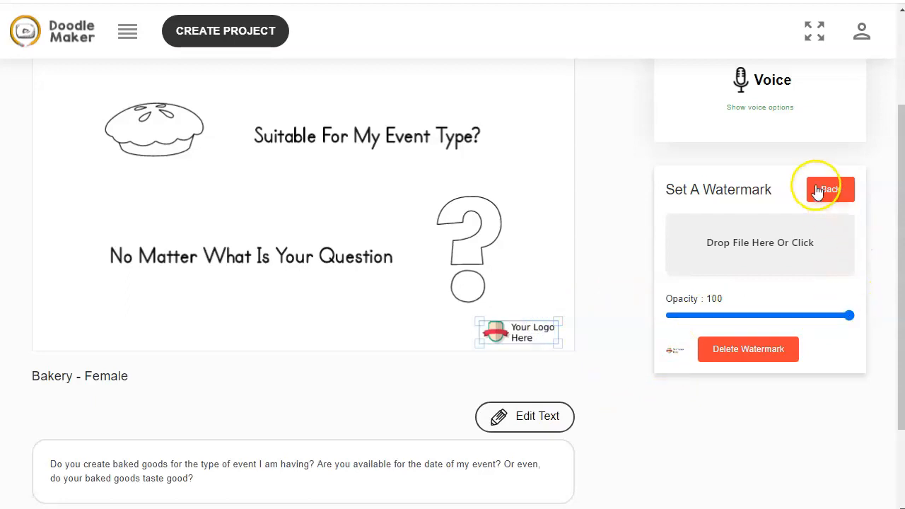
Create the video for the Bakery - Female project
{"action": "scroll", "coordinate": [626, 283], "scroll_direction": "up", "scroll_amount": 2}
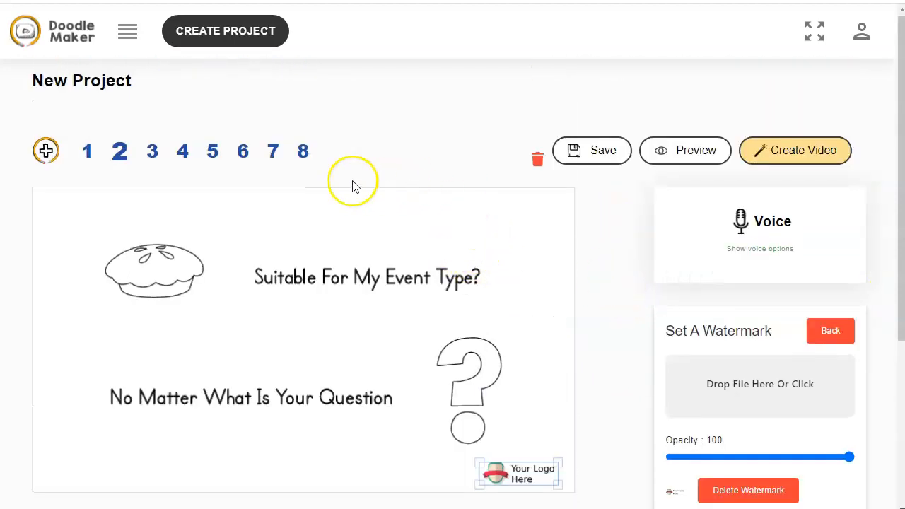
{"action": "left_click", "coordinate": [782, 157]}
{"action": "left_click", "coordinate": [519, 142]}
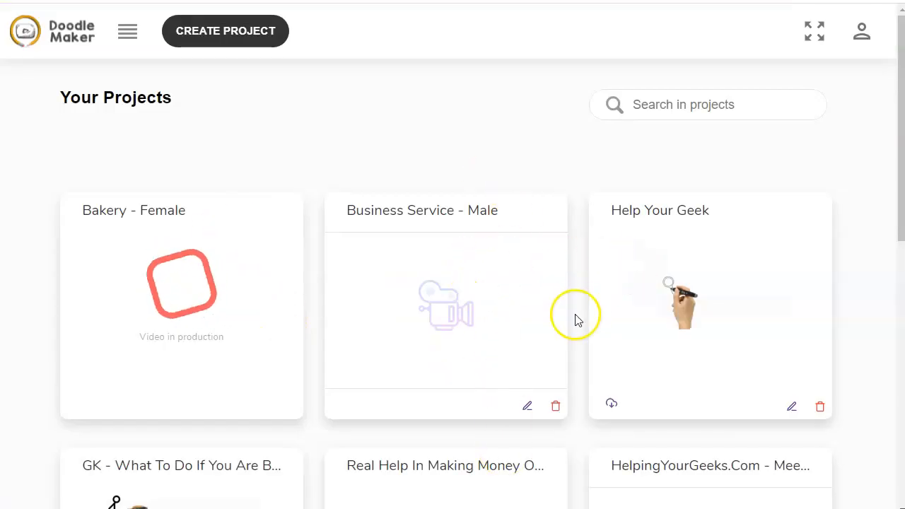
Open the Help Your Geek project for editing
{"action": "scroll", "coordinate": [573, 366], "scroll_direction": "down", "scroll_amount": 1}
{"action": "left_click", "coordinate": [791, 335]}
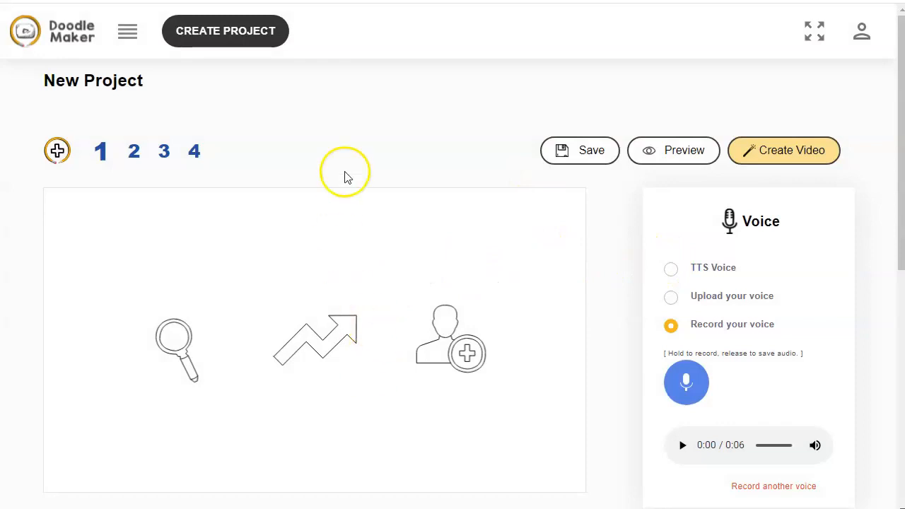
Add a new fifth slide to the Help Your Geek project
{"action": "scroll", "coordinate": [370, 126], "scroll_direction": "down", "scroll_amount": 1}
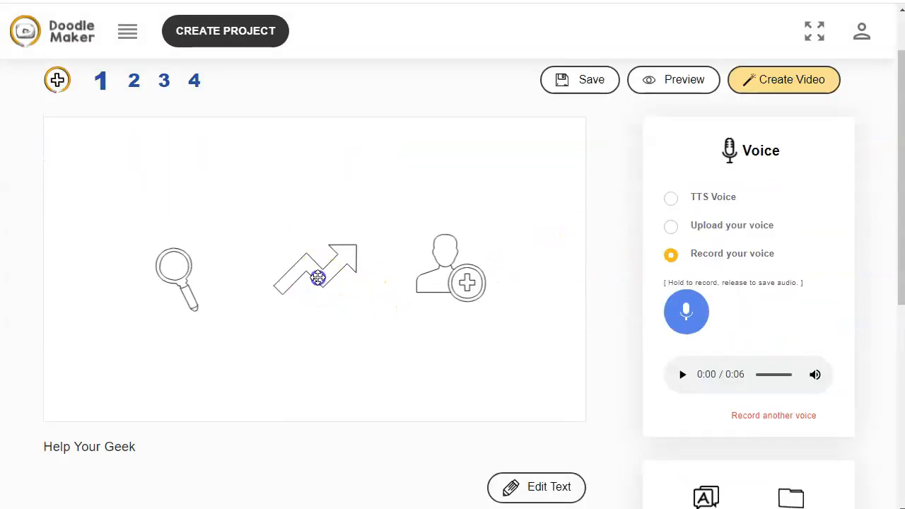
{"action": "left_click", "coordinate": [318, 279]}
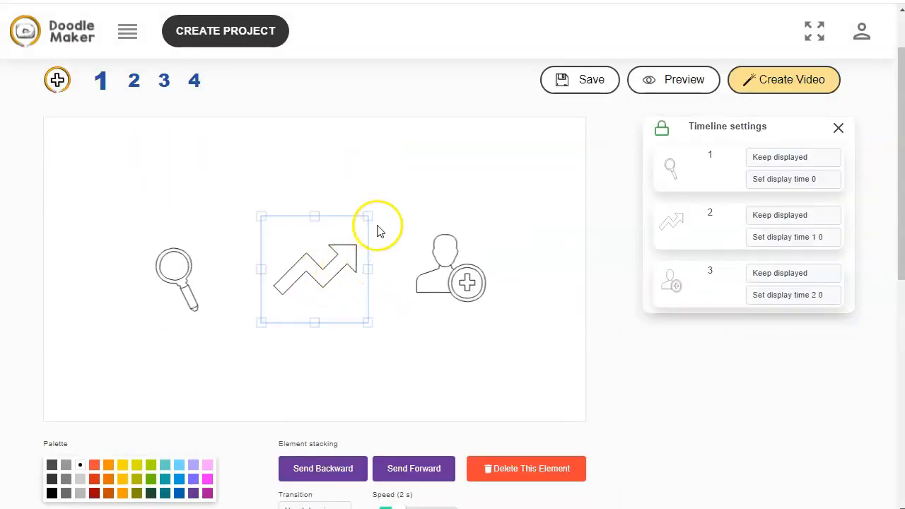
{"action": "left_click", "coordinate": [57, 81]}
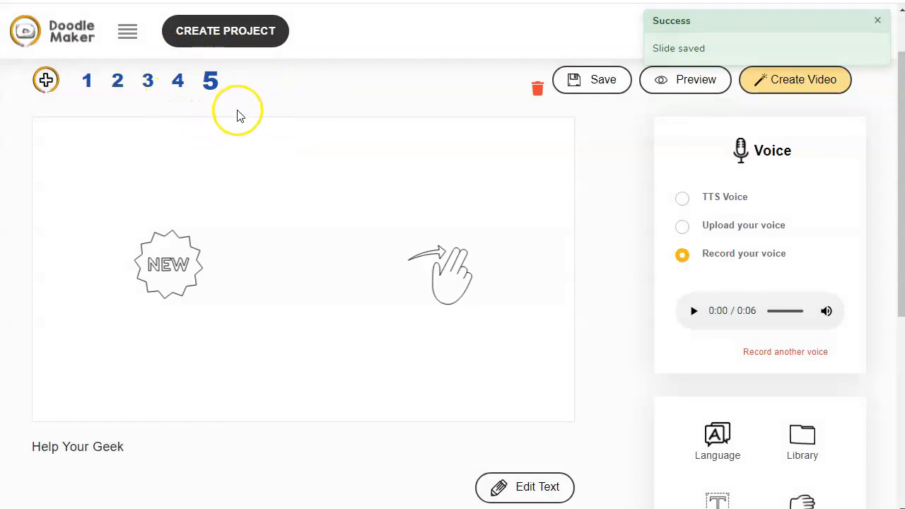
{"action": "double_click", "coordinate": [197, 83]}
{"action": "left_click_drag", "start_coordinate": [167, 86], "coordinate": [142, 86]}
{"action": "double_click", "coordinate": [89, 82]}
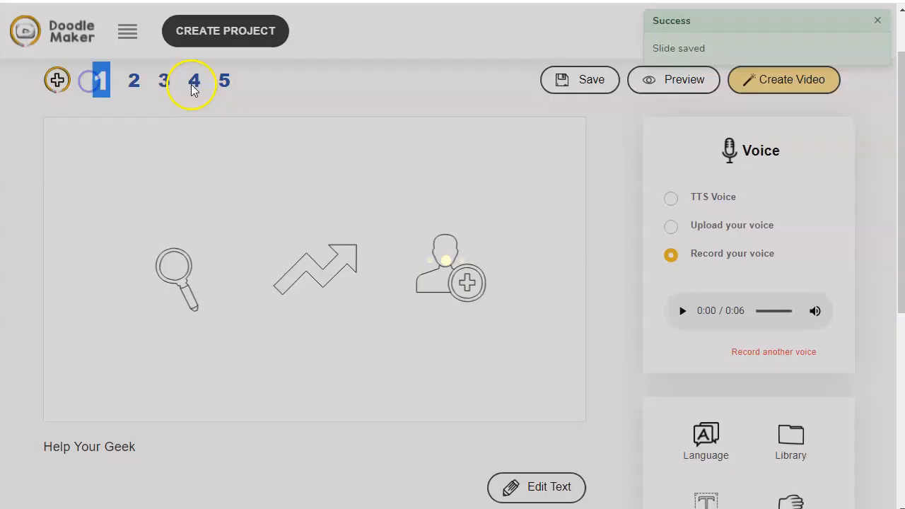
{"action": "left_click", "coordinate": [228, 84]}
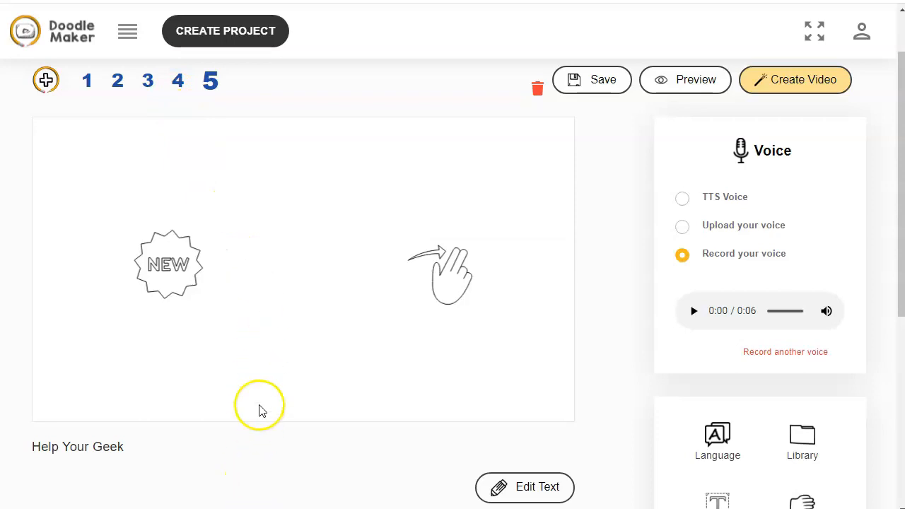
Enlarge the hand graphic on slide 5 and flip it horizontally so the arrow points left
{"action": "scroll", "coordinate": [259, 411], "scroll_direction": "down", "scroll_amount": 2}
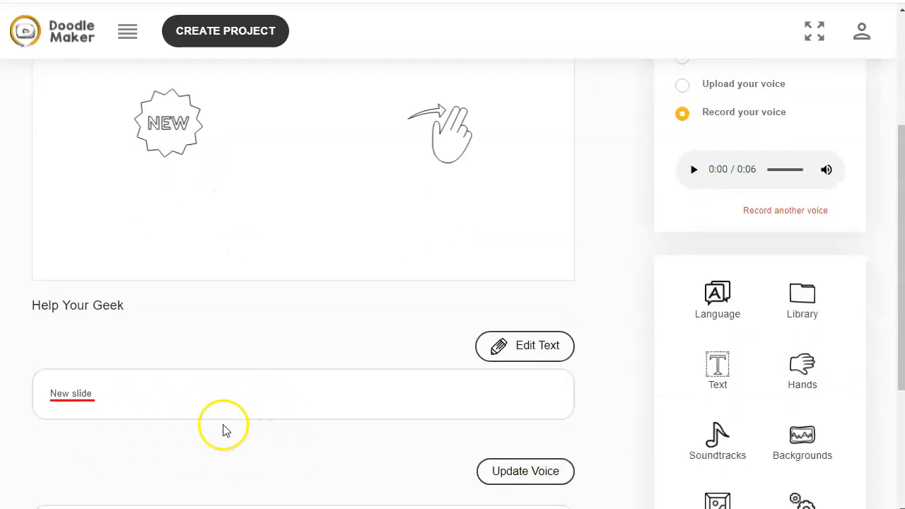
{"action": "scroll", "coordinate": [451, 270], "scroll_direction": "up", "scroll_amount": 1}
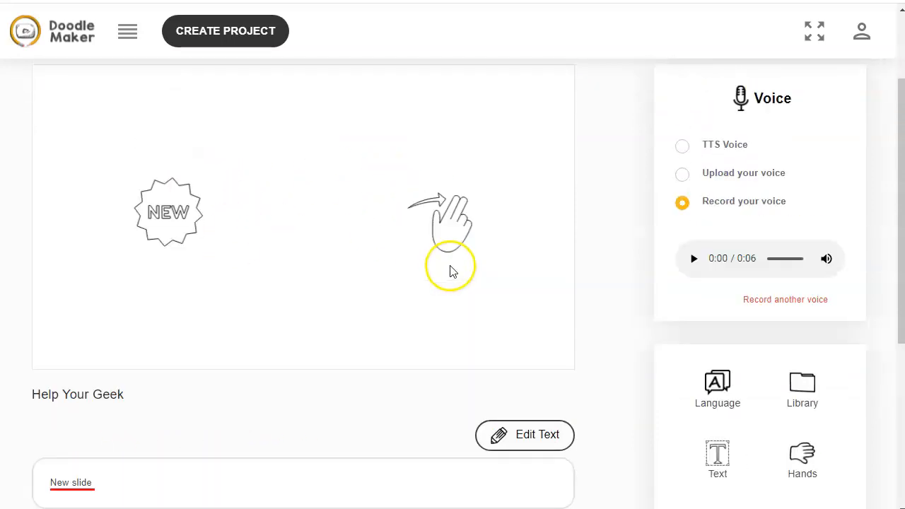
{"action": "scroll", "coordinate": [451, 271], "scroll_direction": "up", "scroll_amount": 2}
{"action": "left_click", "coordinate": [445, 347]}
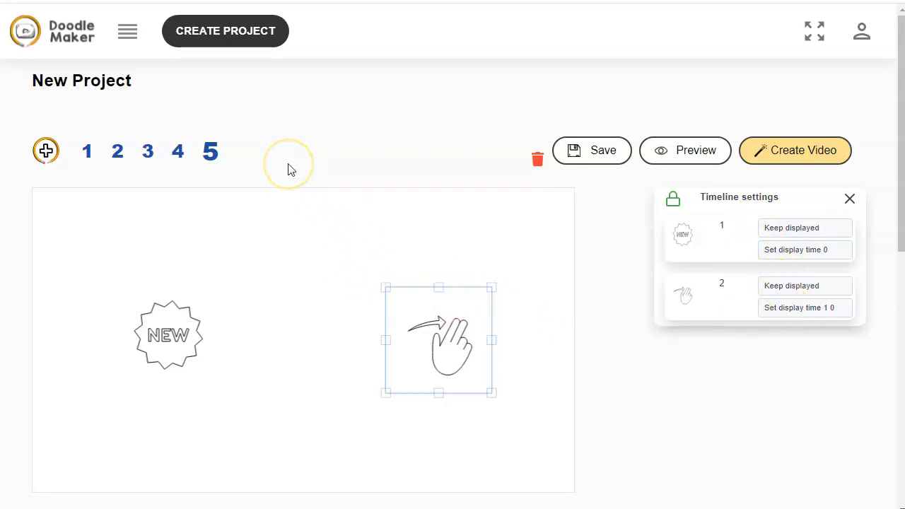
{"action": "left_click_drag", "start_coordinate": [387, 289], "coordinate": [281, 262]}
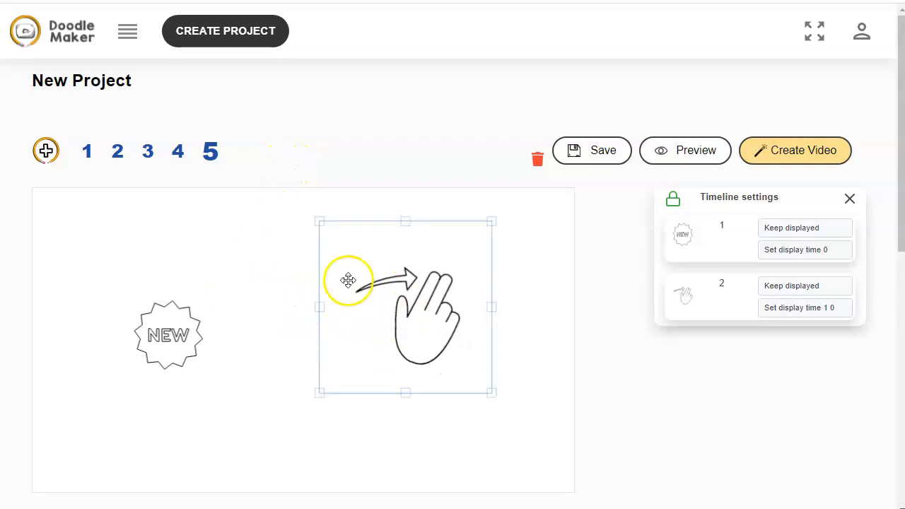
{"action": "left_click_drag", "start_coordinate": [409, 301], "coordinate": [406, 332]}
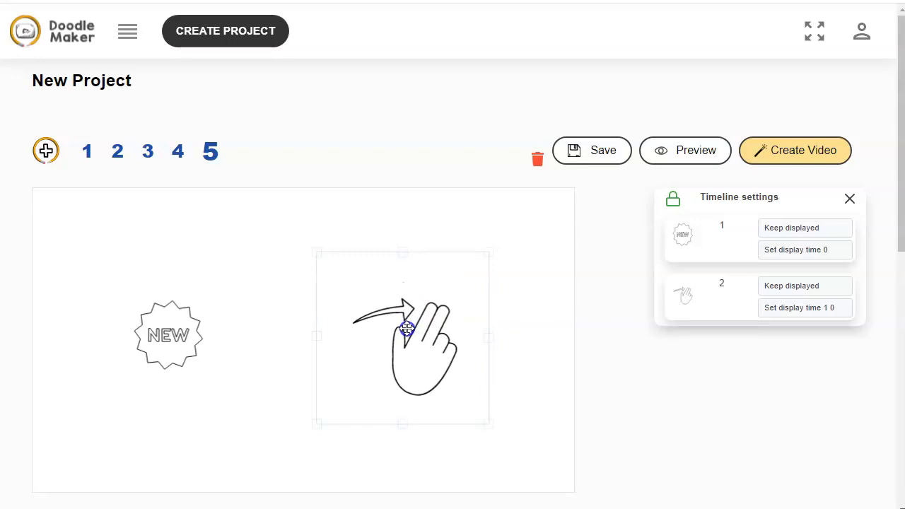
{"action": "left_click_drag", "start_coordinate": [487, 337], "coordinate": [339, 340]}
{"action": "left_click_drag", "start_coordinate": [408, 330], "coordinate": [471, 332]}
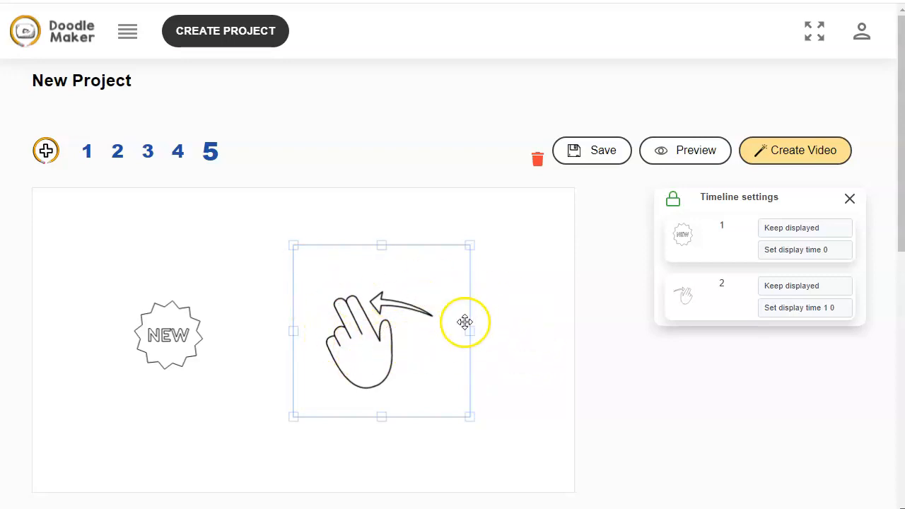
{"action": "left_click", "coordinate": [501, 307]}
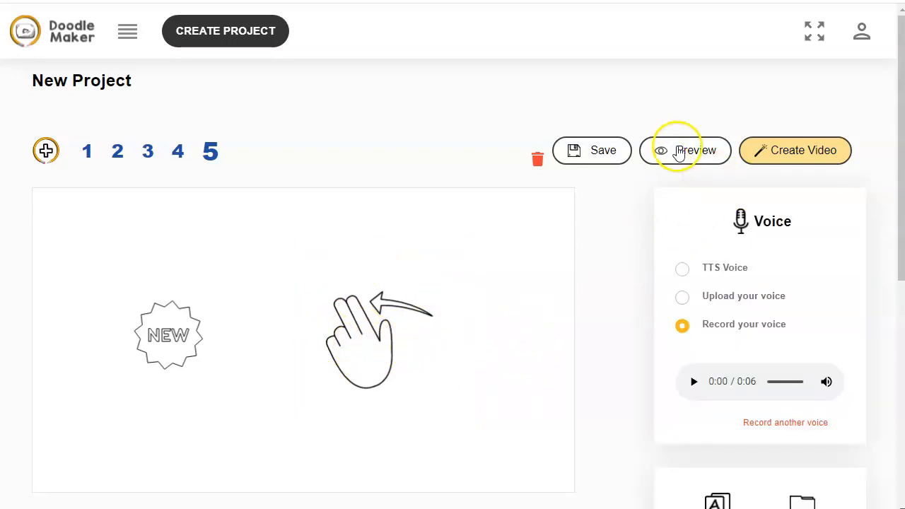
Preview slide 5 and close the preview
{"action": "left_click", "coordinate": [677, 147]}
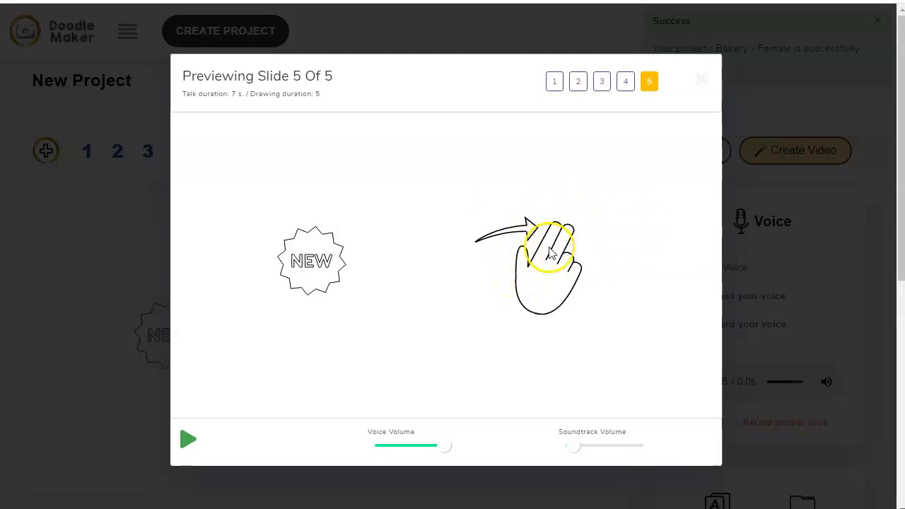
{"action": "left_click", "coordinate": [701, 80]}
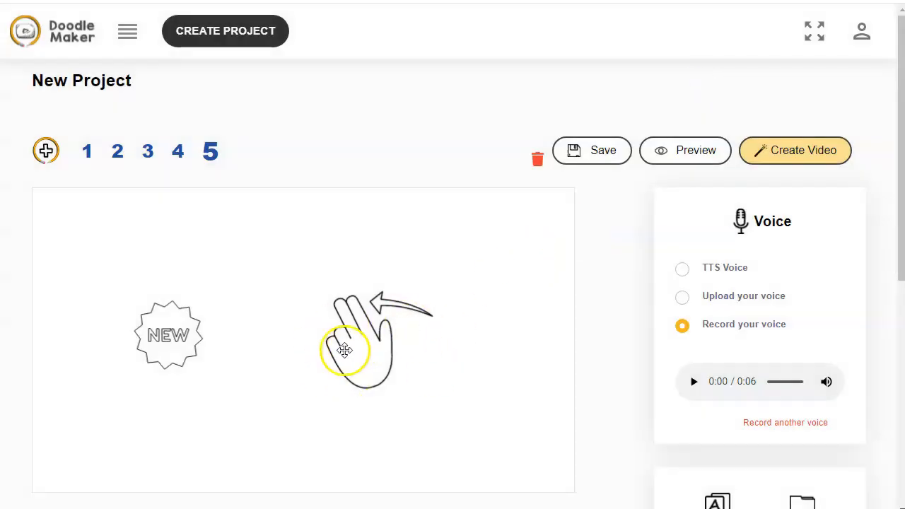
Shift the hand graphic to the right and enlarge the NEW badge on slide 5
{"action": "mouse_move", "coordinate": [344, 350]}
{"action": "left_mouse_down"}
{"action": "mouse_move", "coordinate": [414, 335]}
{"action": "mouse_move", "coordinate": [349, 344]}
{"action": "left_mouse_up"}
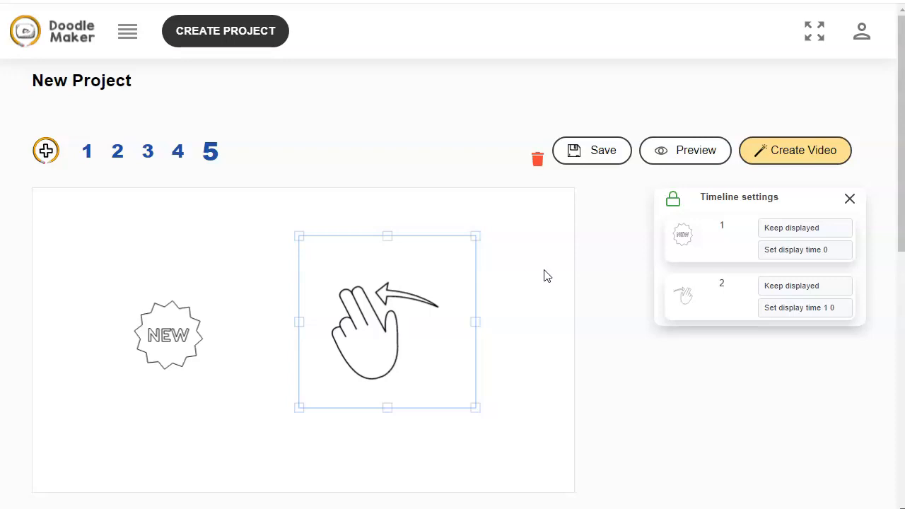
{"action": "left_click_drag", "start_coordinate": [359, 345], "coordinate": [399, 343]}
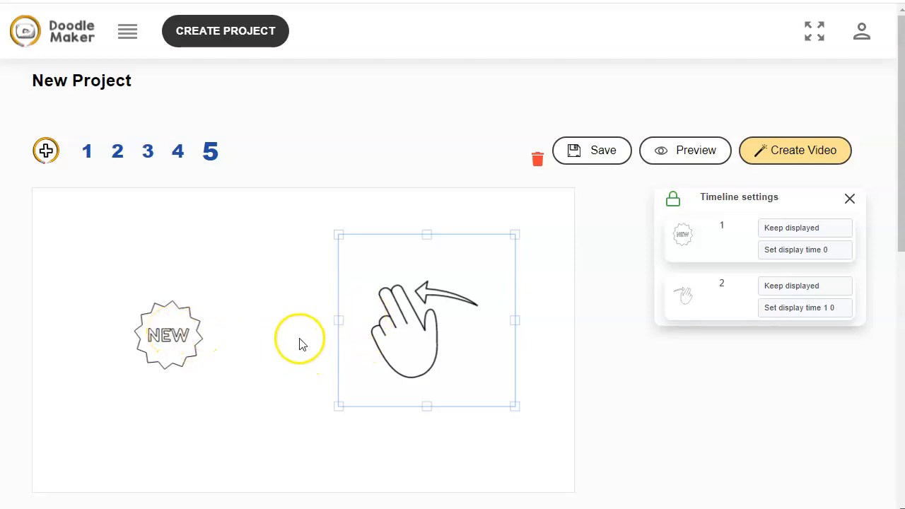
{"action": "left_click", "coordinate": [172, 340], "text": "shift"}
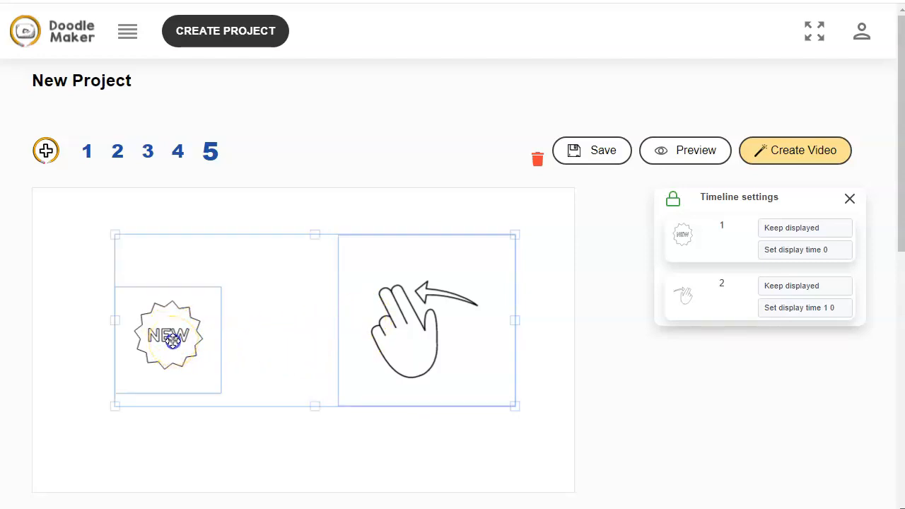
{"action": "left_click_drag", "start_coordinate": [118, 407], "coordinate": [113, 447]}
{"action": "left_click", "coordinate": [305, 234]}
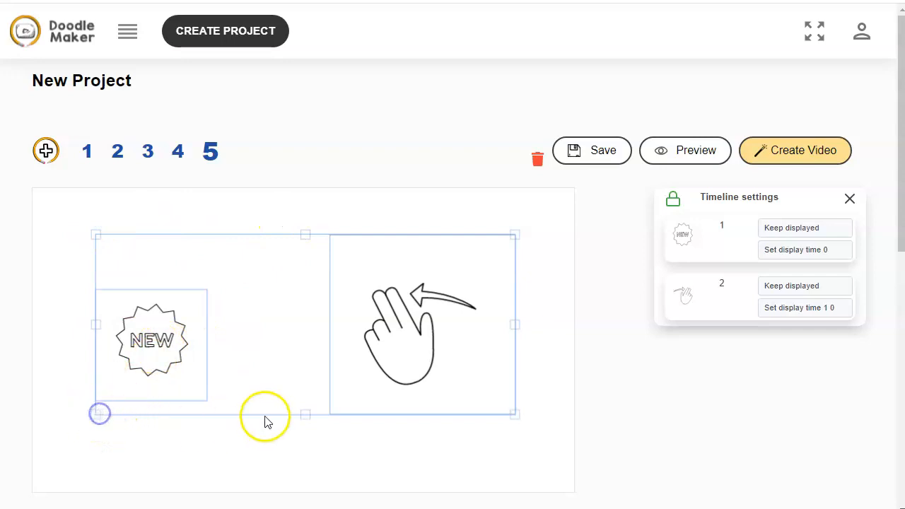
{"action": "left_click", "coordinate": [388, 455]}
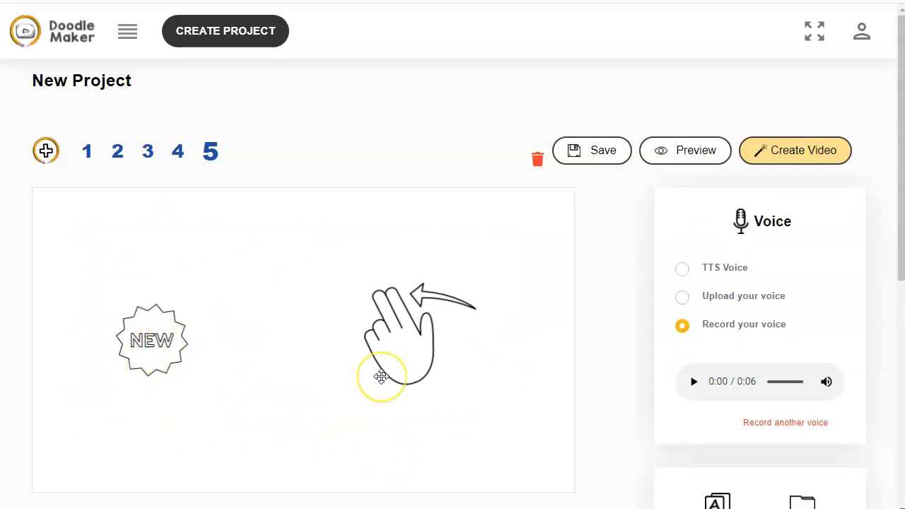
Change the hand style to the white-sleeved hand
{"action": "scroll", "coordinate": [821, 304], "scroll_direction": "down", "scroll_amount": 4}
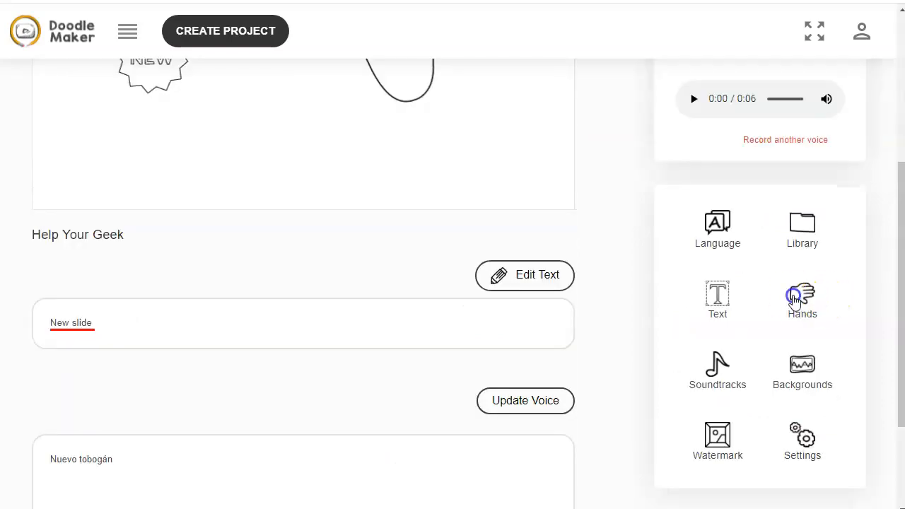
{"action": "left_click", "coordinate": [795, 299]}
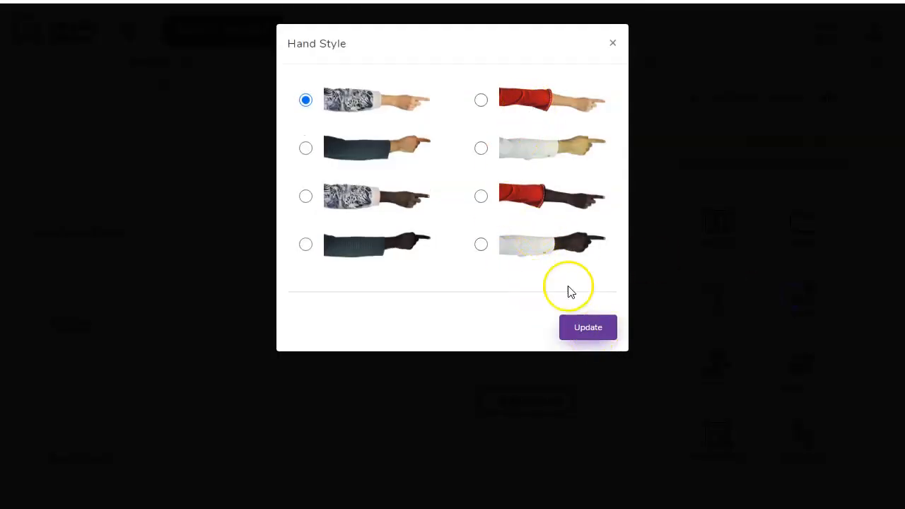
{"action": "left_click", "coordinate": [552, 145]}
{"action": "left_click", "coordinate": [583, 329]}
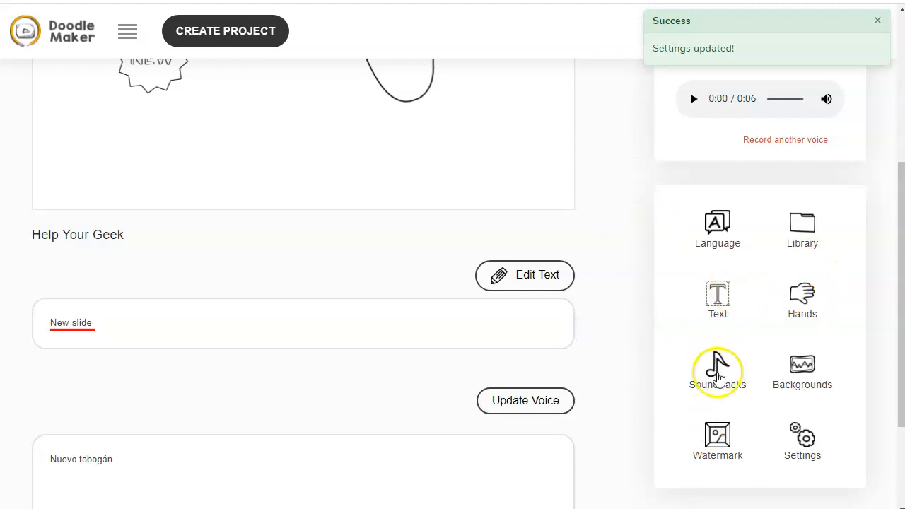
Set the soundtrack of slide 5 to Buddy, briefly previewing it before applying
{"action": "left_click", "coordinate": [718, 375]}
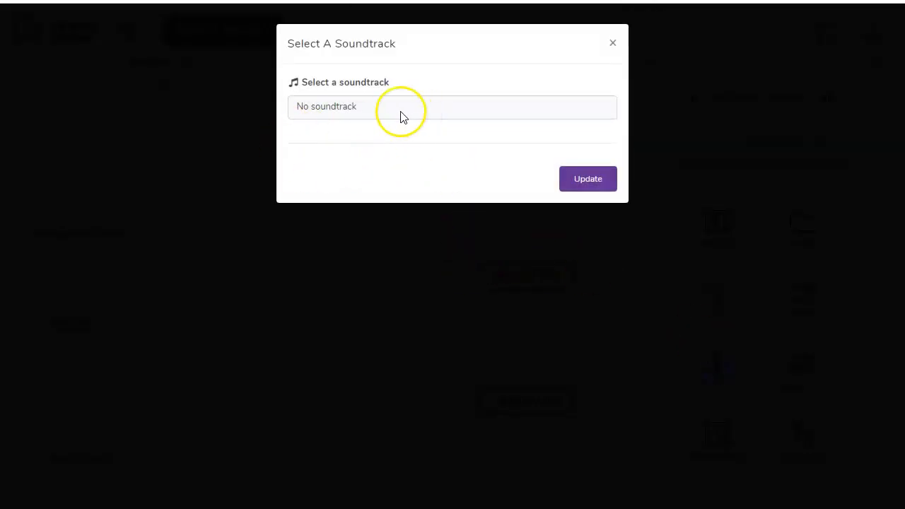
{"action": "left_click", "coordinate": [400, 113]}
{"action": "left_click", "coordinate": [337, 164]}
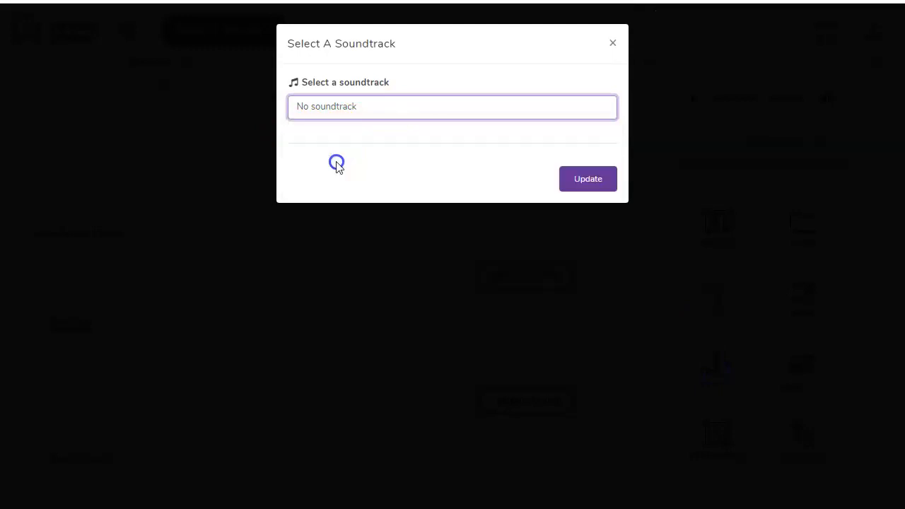
{"action": "left_click", "coordinate": [303, 150]}
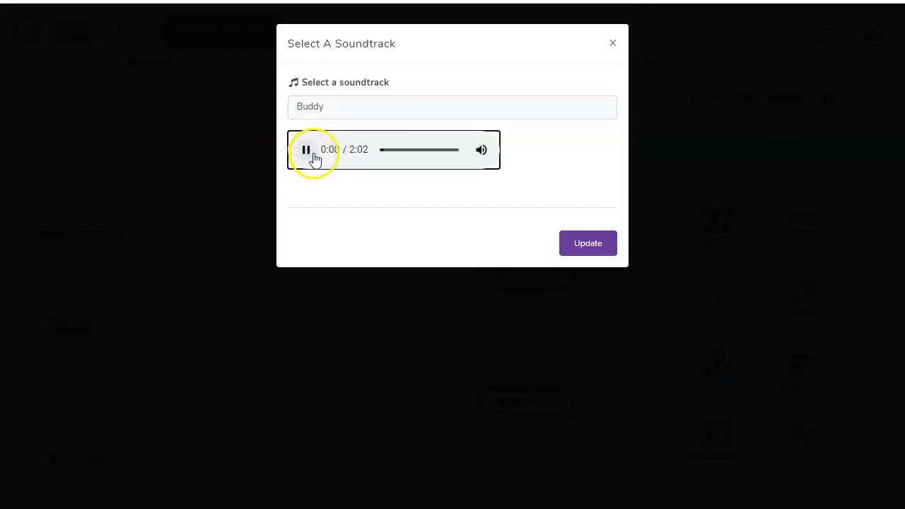
{"action": "left_click", "coordinate": [305, 150]}
{"action": "mouse_move", "coordinate": [478, 151]}
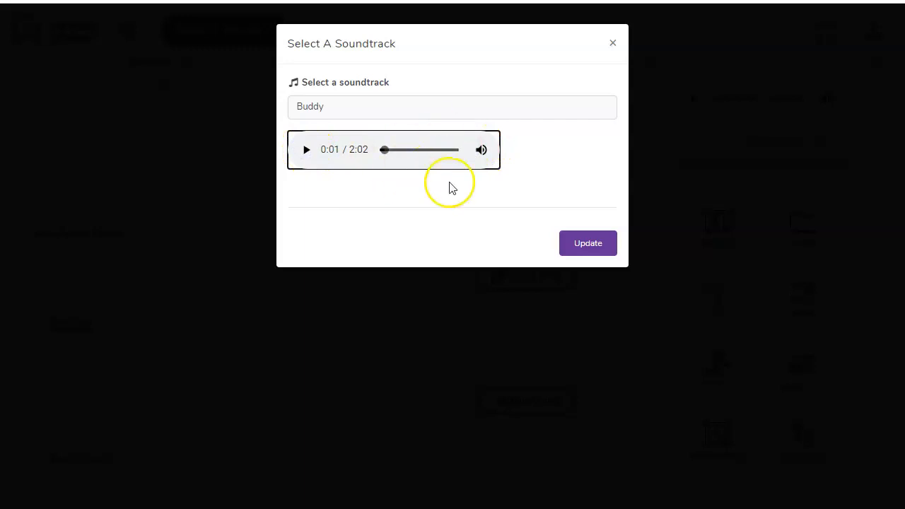
{"action": "left_click", "coordinate": [590, 244]}
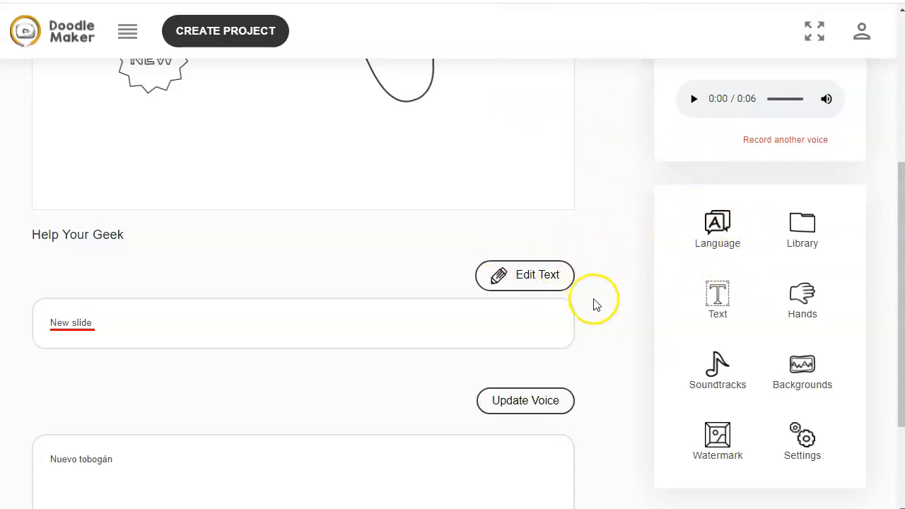
Add a Hello text element to slide 5 and drag it to sit below the NEW badge and hand
{"action": "scroll", "coordinate": [615, 323], "scroll_direction": "down", "scroll_amount": 1}
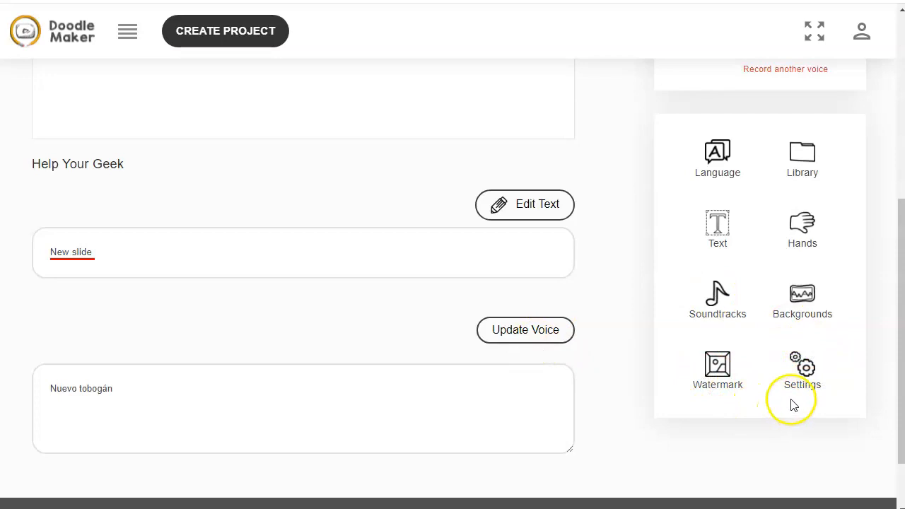
{"action": "scroll", "coordinate": [639, 259], "scroll_direction": "up", "scroll_amount": 3}
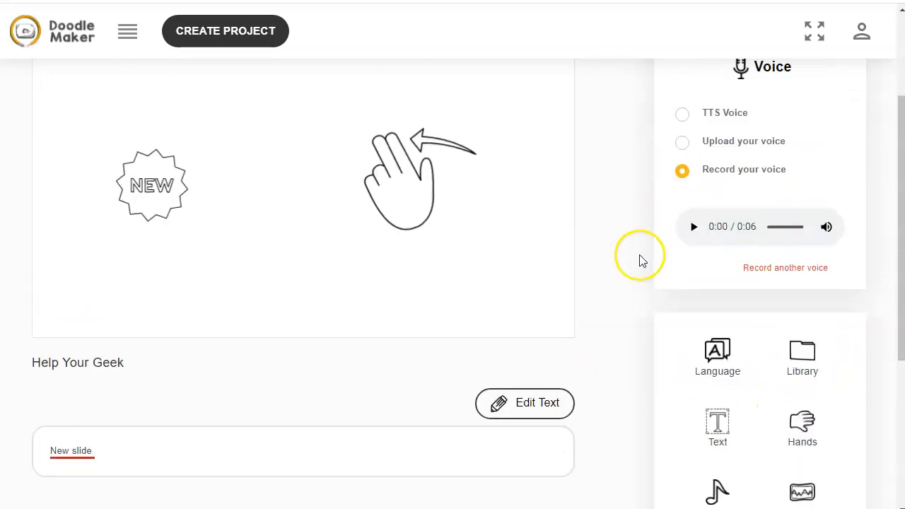
{"action": "left_click", "coordinate": [717, 438]}
{"action": "left_click", "coordinate": [542, 233]}
{"action": "left_click_drag", "start_coordinate": [287, 204], "coordinate": [453, 310]}
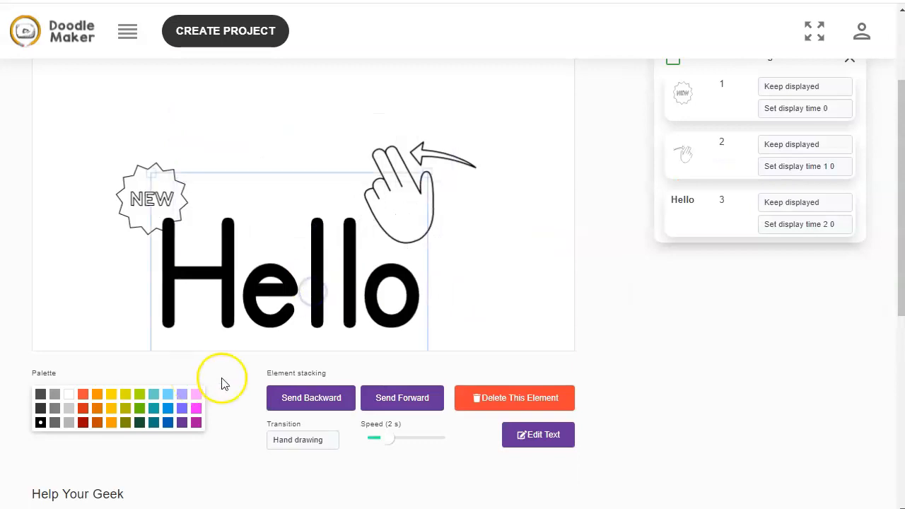
Color the Hello text green and review its transition options
{"action": "left_click", "coordinate": [140, 409]}
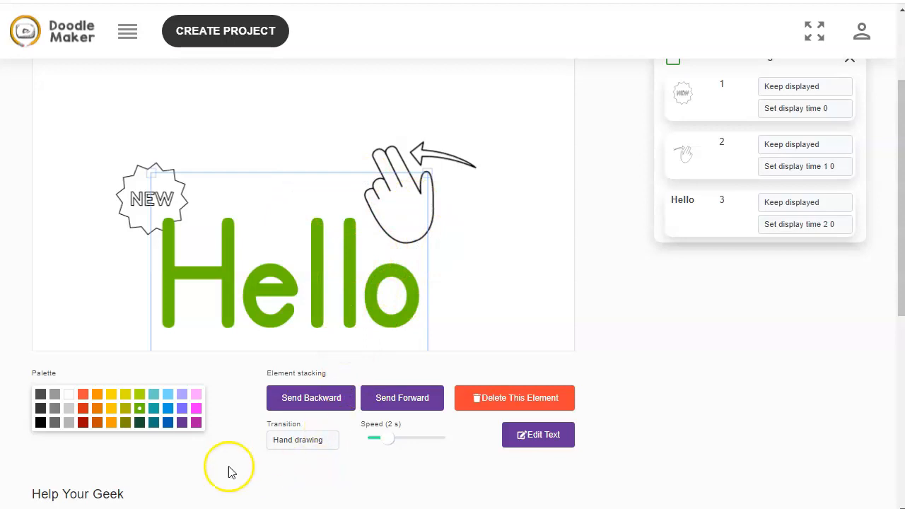
{"action": "scroll", "coordinate": [217, 467], "scroll_direction": "down", "scroll_amount": 1}
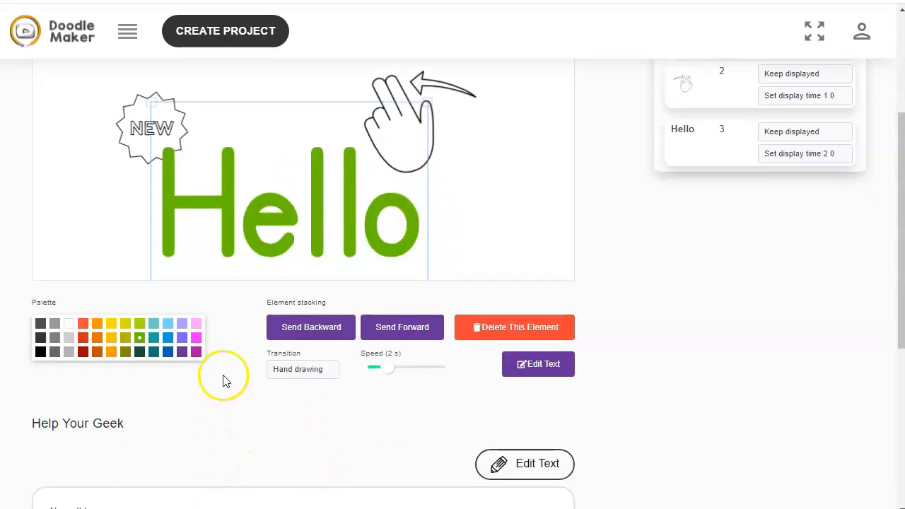
{"action": "left_click", "coordinate": [290, 371]}
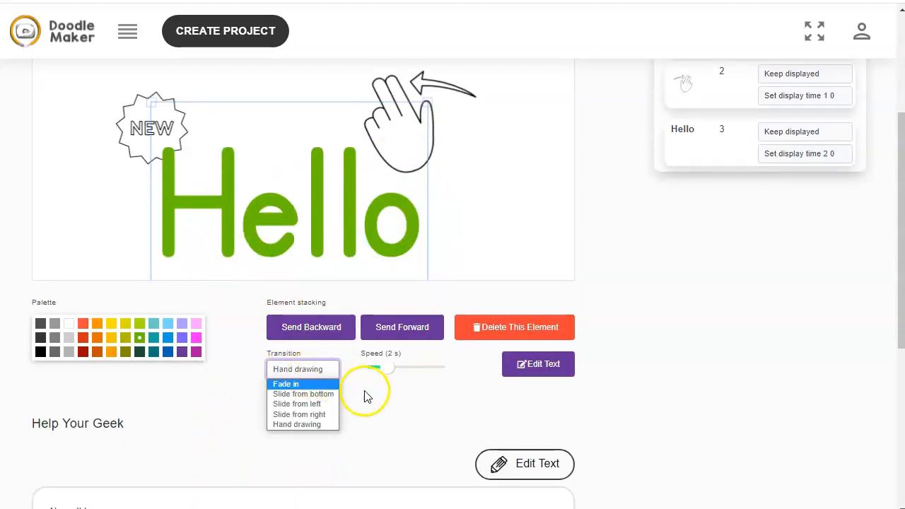
{"action": "left_click", "coordinate": [404, 391]}
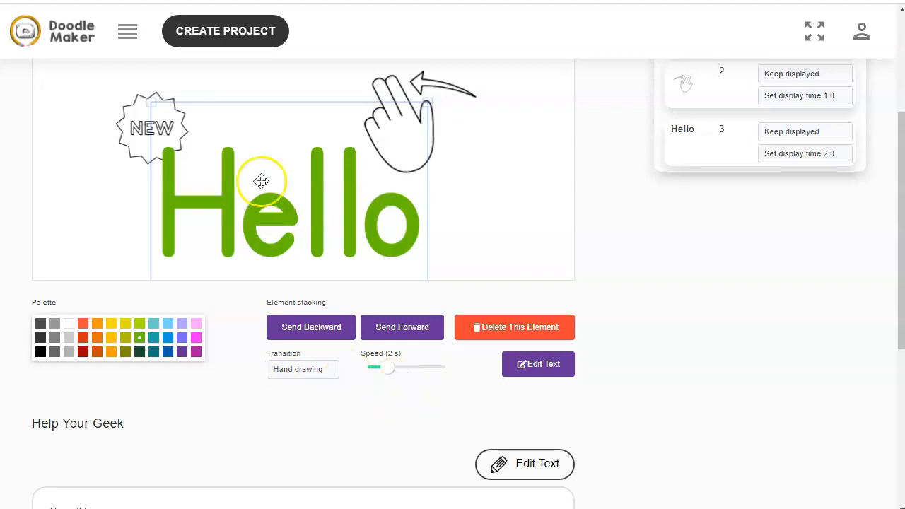
Save slide 5 and render the Help Your Geek project as a video
{"action": "scroll", "coordinate": [679, 333], "scroll_direction": "down", "scroll_amount": 4}
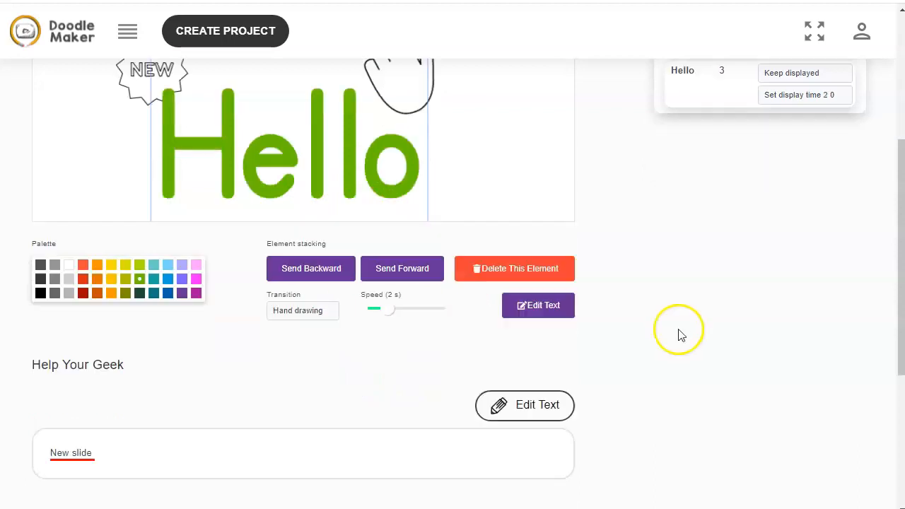
{"action": "scroll", "coordinate": [680, 334], "scroll_direction": "up", "scroll_amount": 7}
{"action": "left_click", "coordinate": [577, 154]}
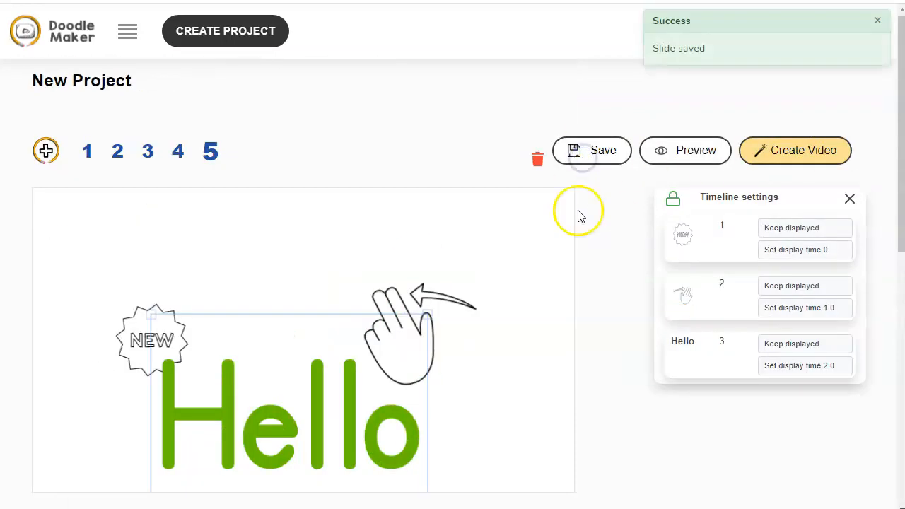
{"action": "left_click", "coordinate": [786, 153]}
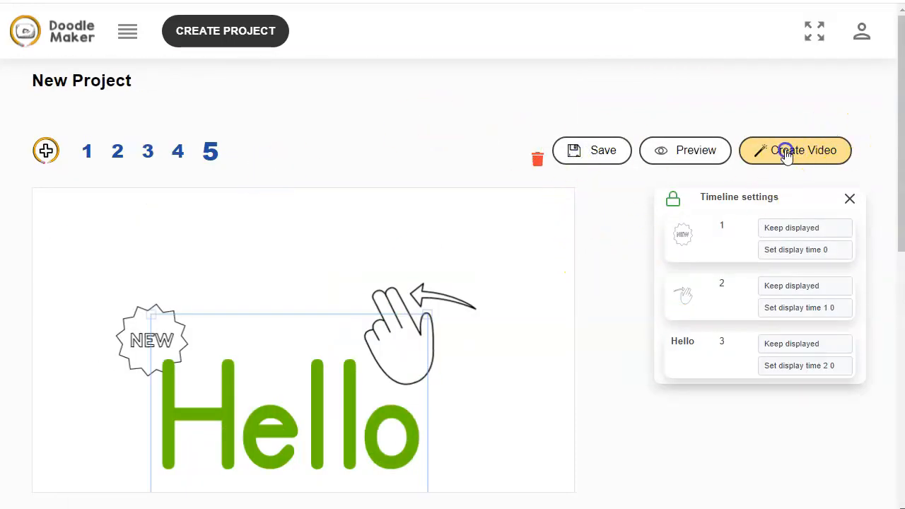
{"action": "left_click", "coordinate": [519, 147]}
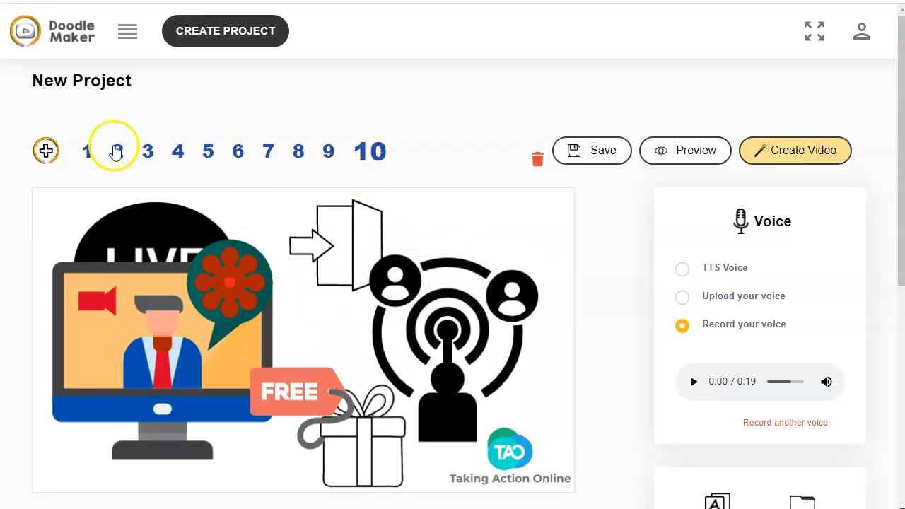
Browse slides 2, 5 and 3 of the ten-slide project
{"action": "left_click", "coordinate": [117, 152]}
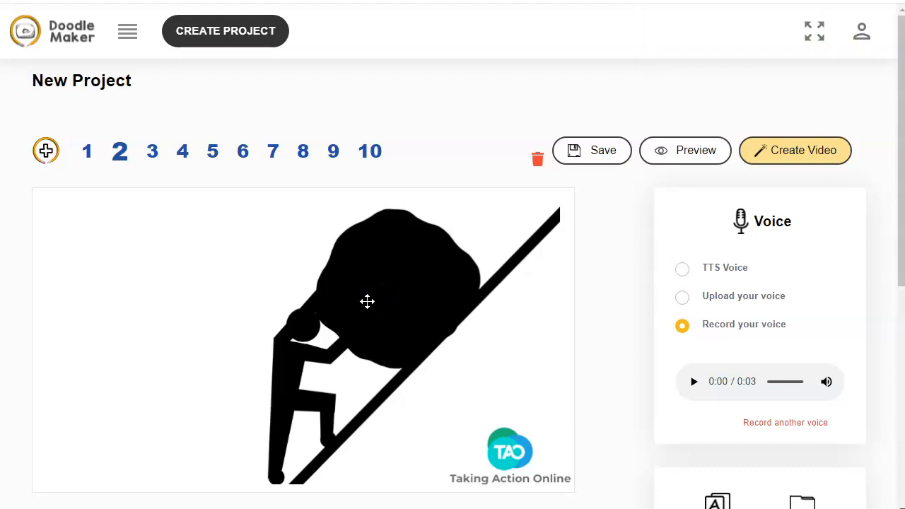
{"action": "left_click", "coordinate": [212, 153]}
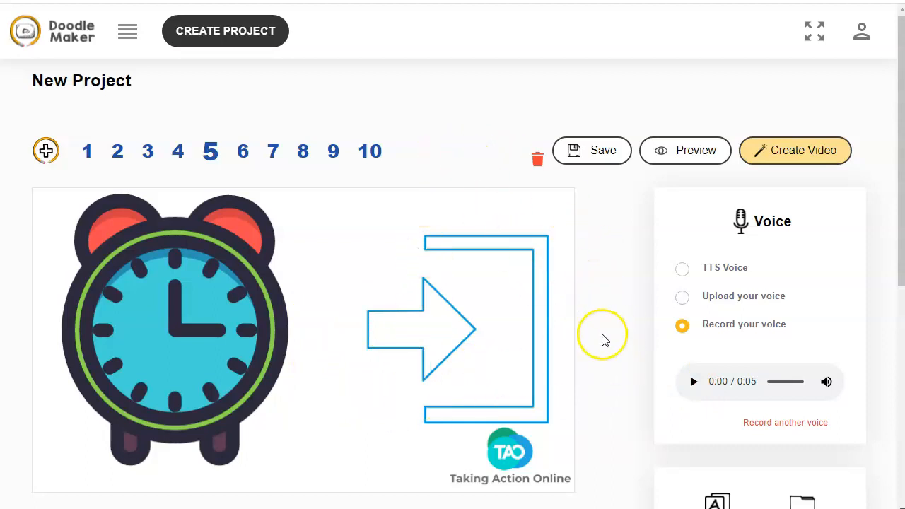
{"action": "scroll", "coordinate": [602, 340], "scroll_direction": "down", "scroll_amount": 4}
{"action": "scroll", "coordinate": [605, 341], "scroll_direction": "up", "scroll_amount": 4}
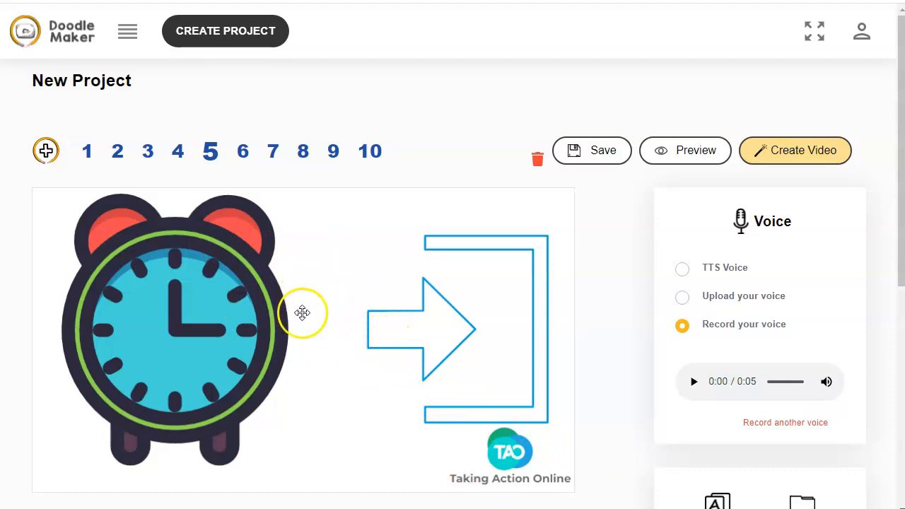
{"action": "left_click", "coordinate": [145, 150]}
{"action": "scroll", "coordinate": [633, 324], "scroll_direction": "down", "scroll_amount": 4}
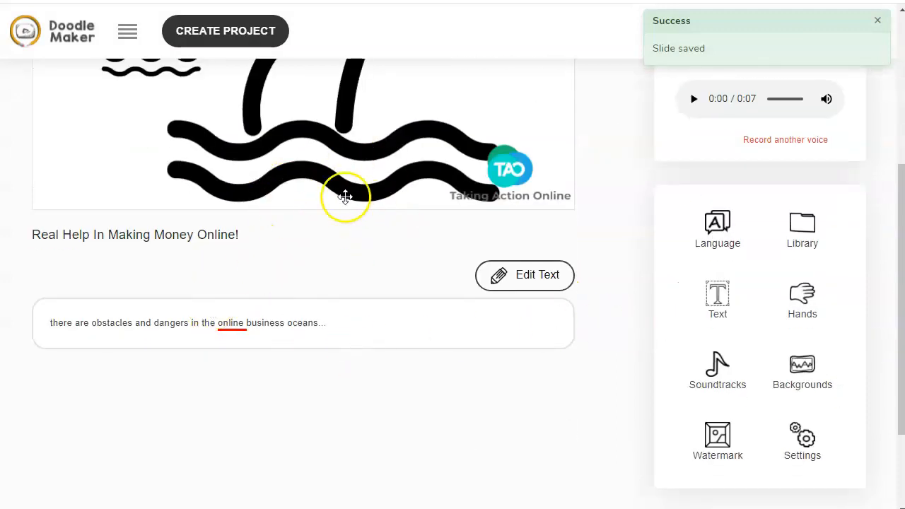
{"action": "scroll", "coordinate": [335, 205], "scroll_direction": "up", "scroll_amount": 3}
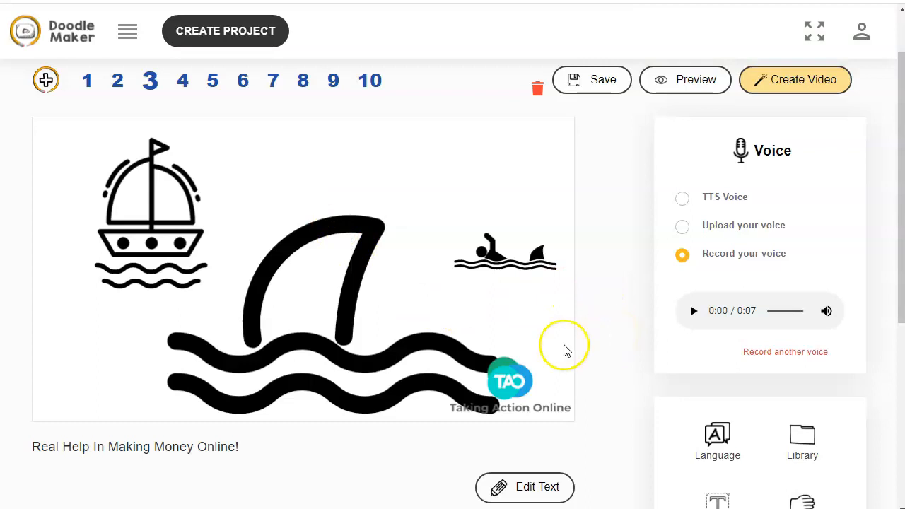
{"action": "scroll", "coordinate": [336, 377], "scroll_direction": "up", "scroll_amount": 1}
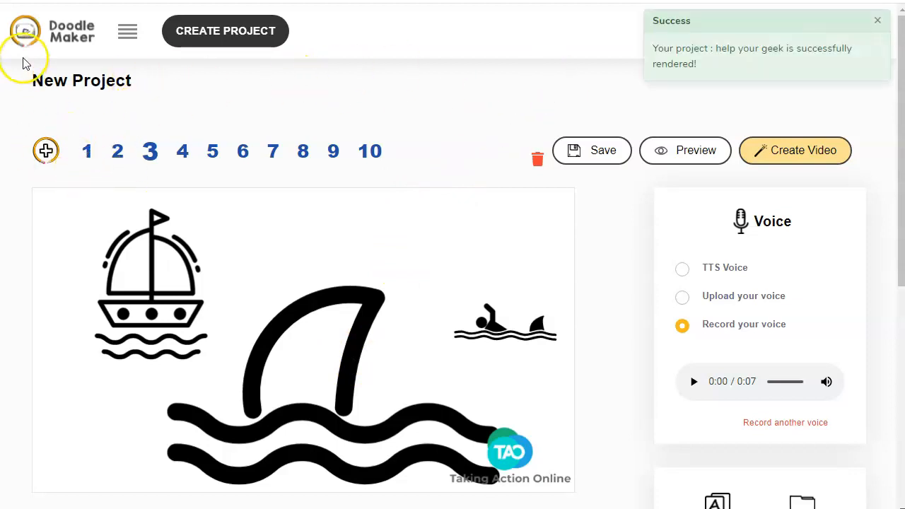
Open the side menu and browse the slides and script of the four-slide Meet Rob project
{"action": "left_click", "coordinate": [130, 33]}
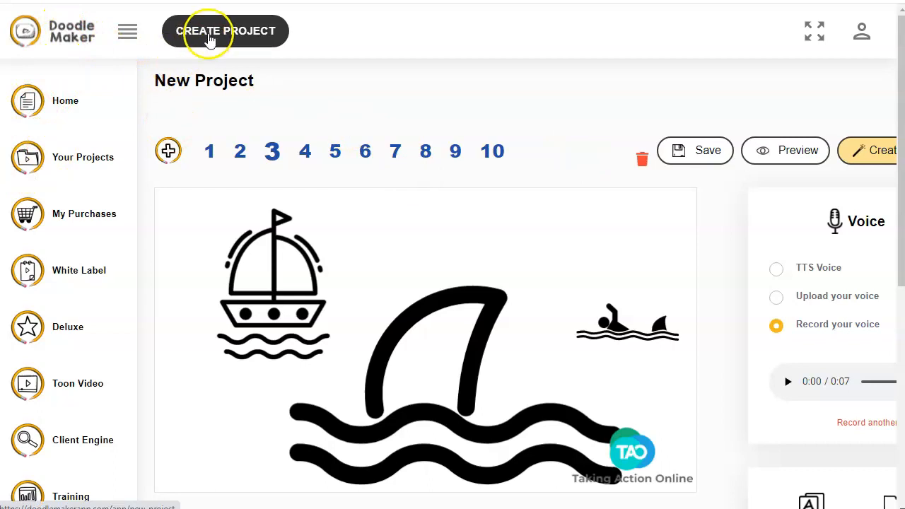
{"action": "left_click", "coordinate": [210, 39]}
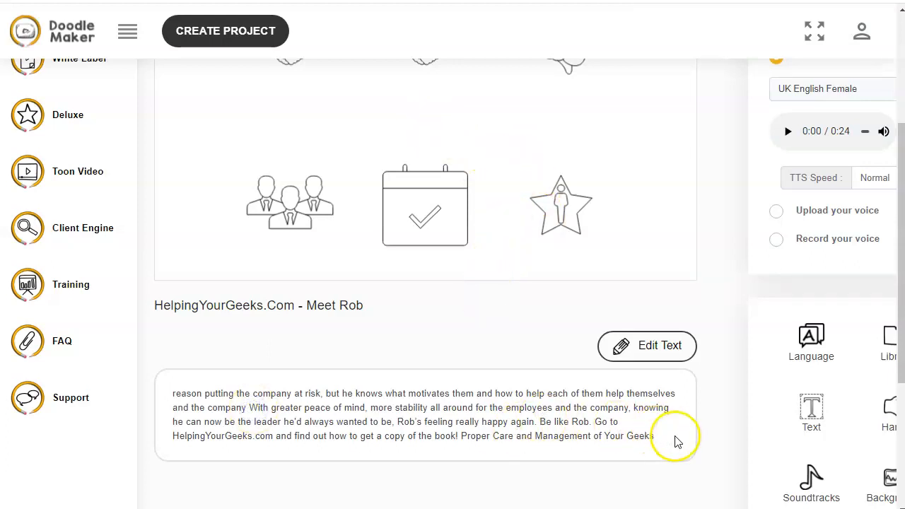
{"action": "scroll", "coordinate": [418, 386], "scroll_direction": "up", "scroll_amount": 3}
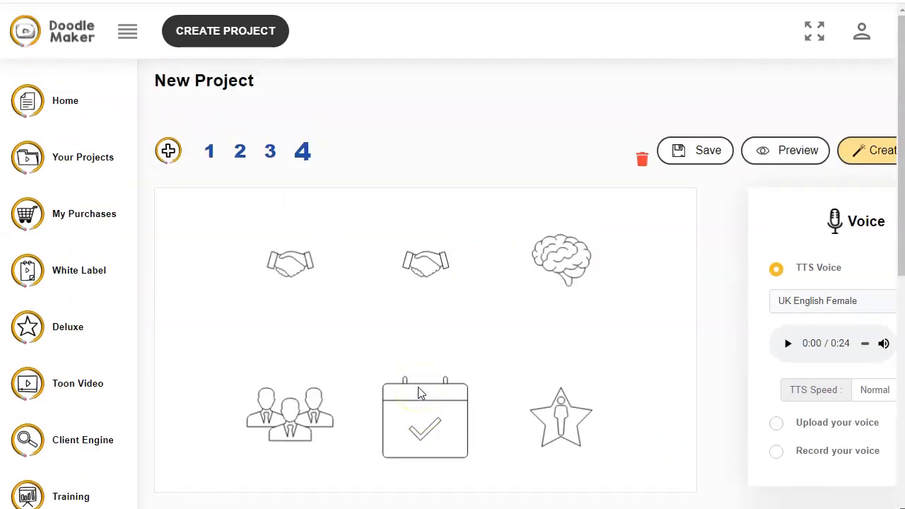
{"action": "left_click", "coordinate": [270, 153]}
{"action": "left_click", "coordinate": [239, 153]}
{"action": "left_click", "coordinate": [209, 154]}
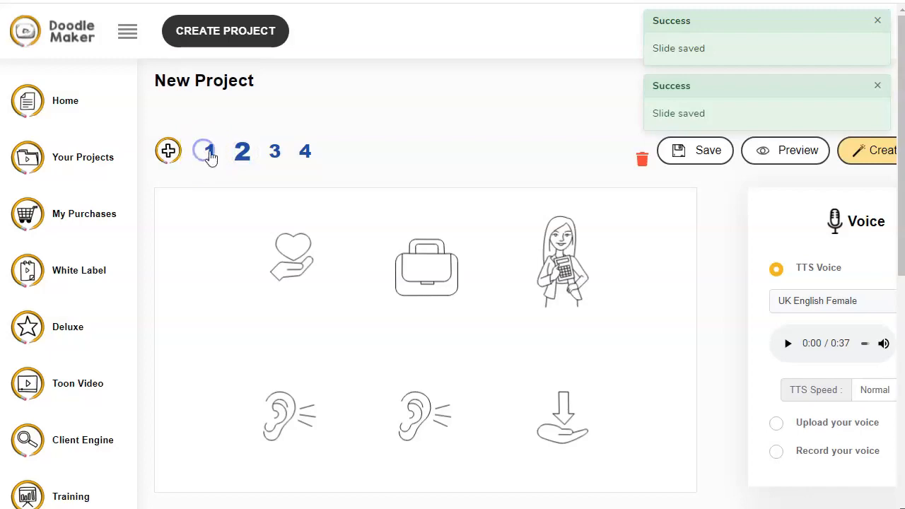
{"action": "scroll", "coordinate": [512, 310], "scroll_direction": "down", "scroll_amount": 2}
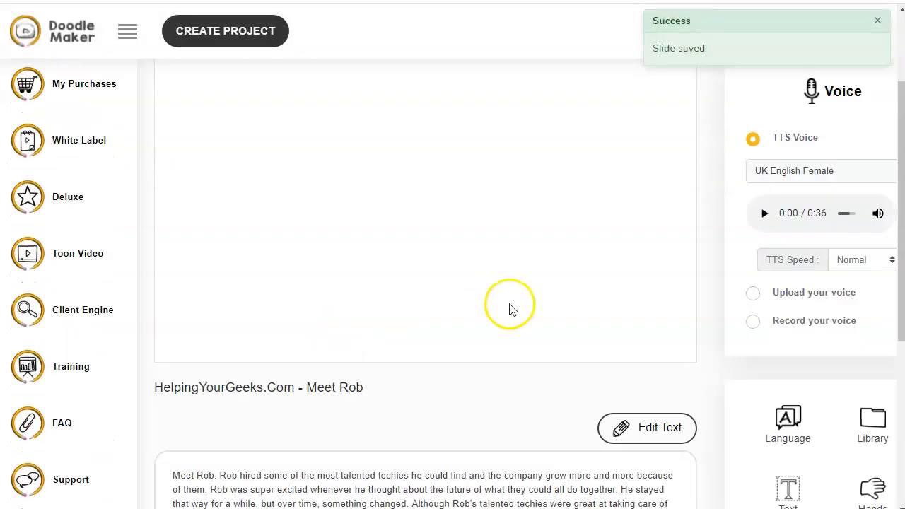
{"action": "scroll", "coordinate": [512, 309], "scroll_direction": "down", "scroll_amount": 2}
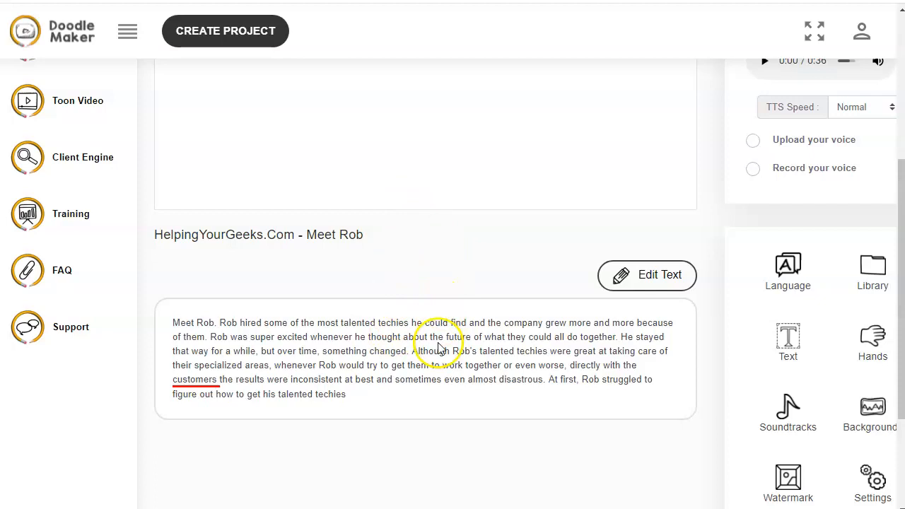
{"action": "left_click", "coordinate": [395, 402]}
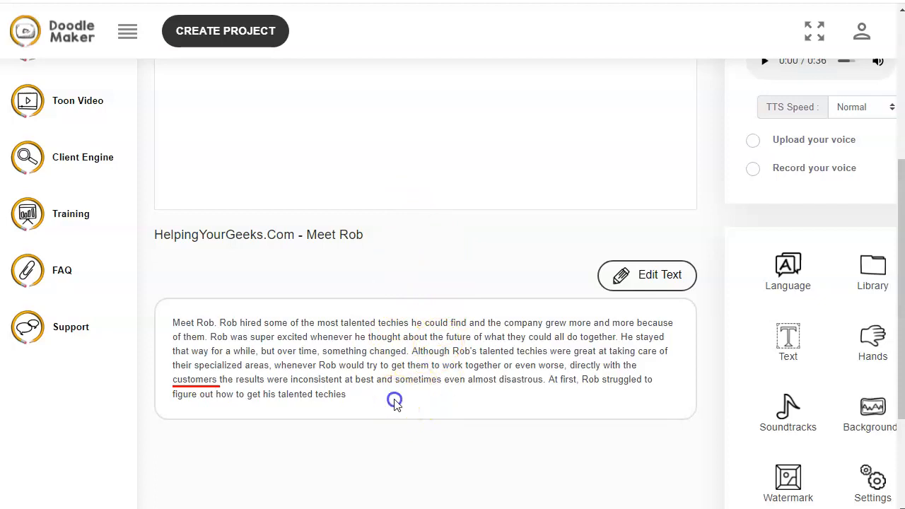
{"action": "scroll", "coordinate": [395, 402], "scroll_direction": "up", "scroll_amount": 2}
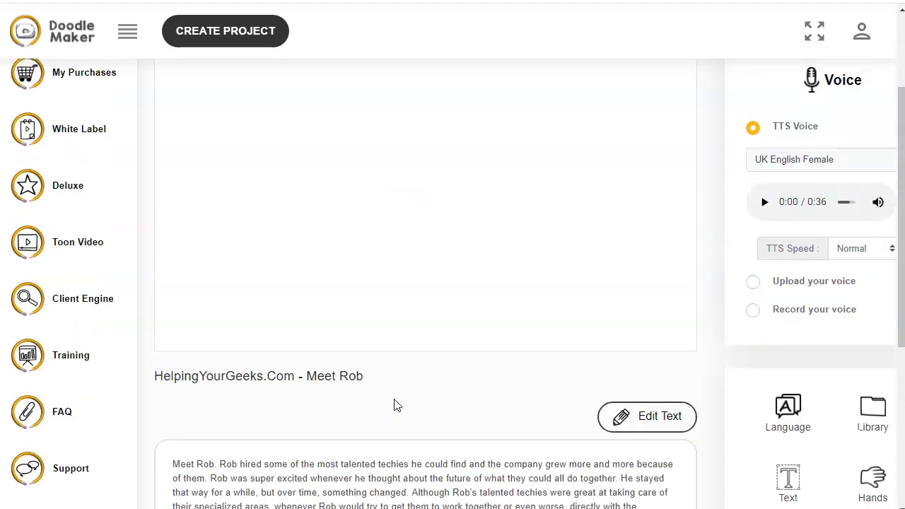
{"action": "scroll", "coordinate": [353, 259], "scroll_direction": "up", "scroll_amount": 2}
{"action": "left_click", "coordinate": [244, 150]}
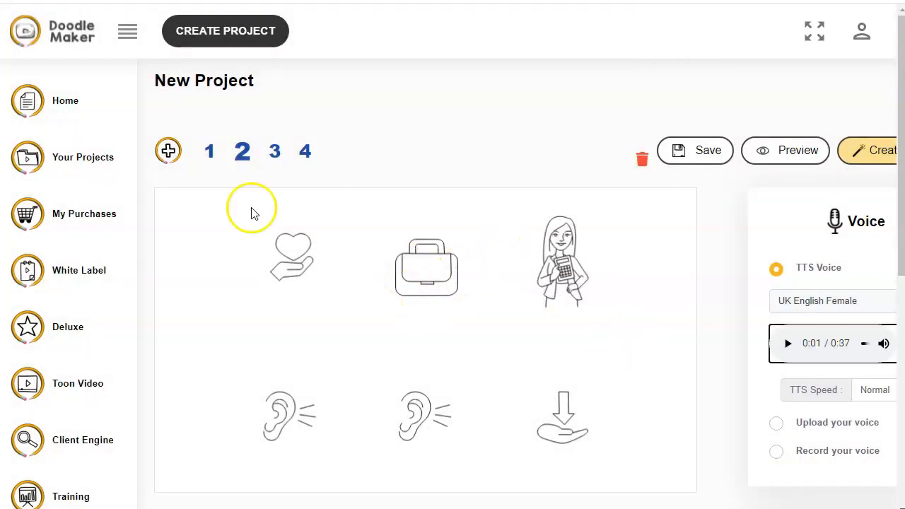
Go to the Home page and look over the welcome video and links
{"action": "left_click", "coordinate": [75, 104]}
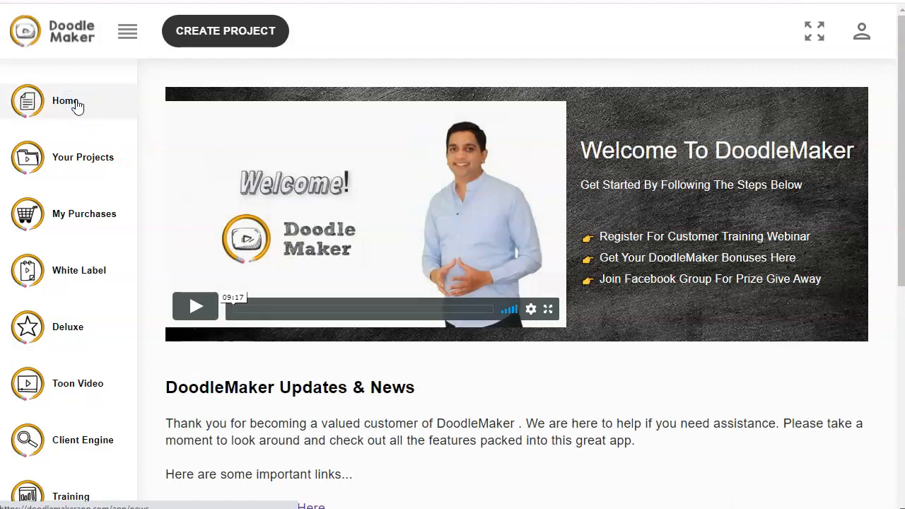
{"action": "left_click", "coordinate": [426, 193]}
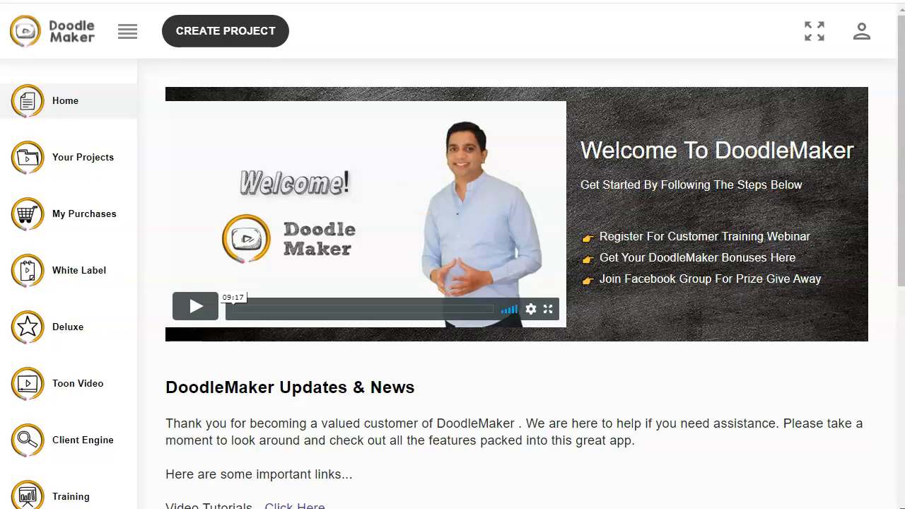
{"action": "left_click", "coordinate": [891, 358]}
{"action": "left_click", "coordinate": [46, 499]}
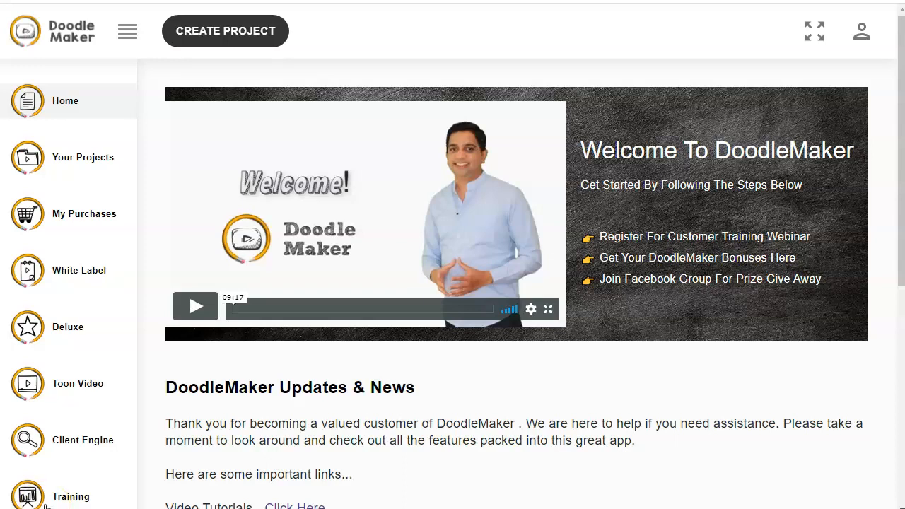